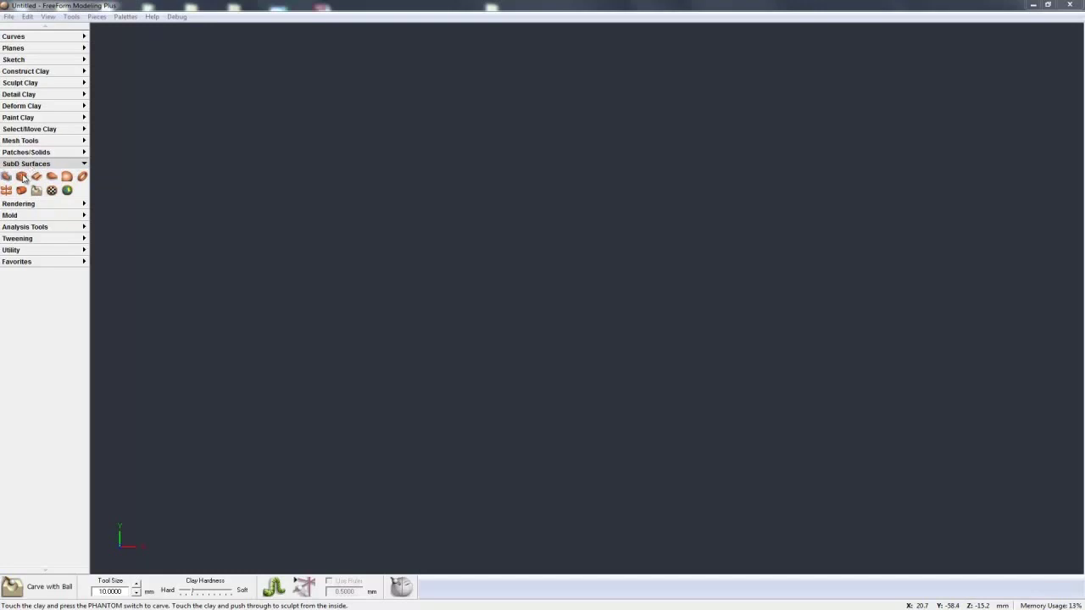
Create a cube subdivision surface 100 mm wide, high and deep, with no symmetry
click(21, 176)
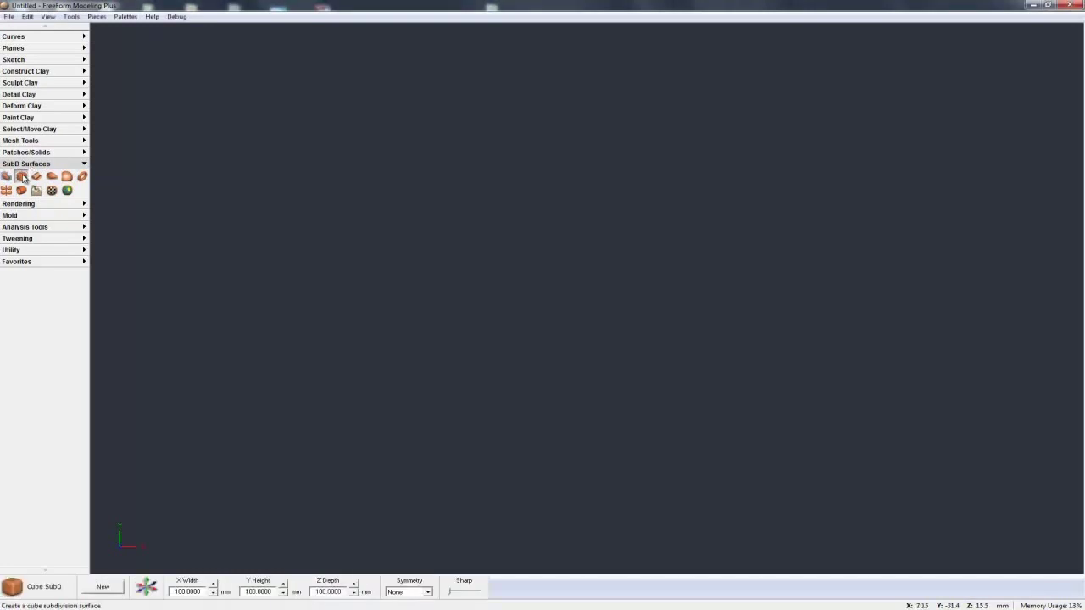
click(104, 588)
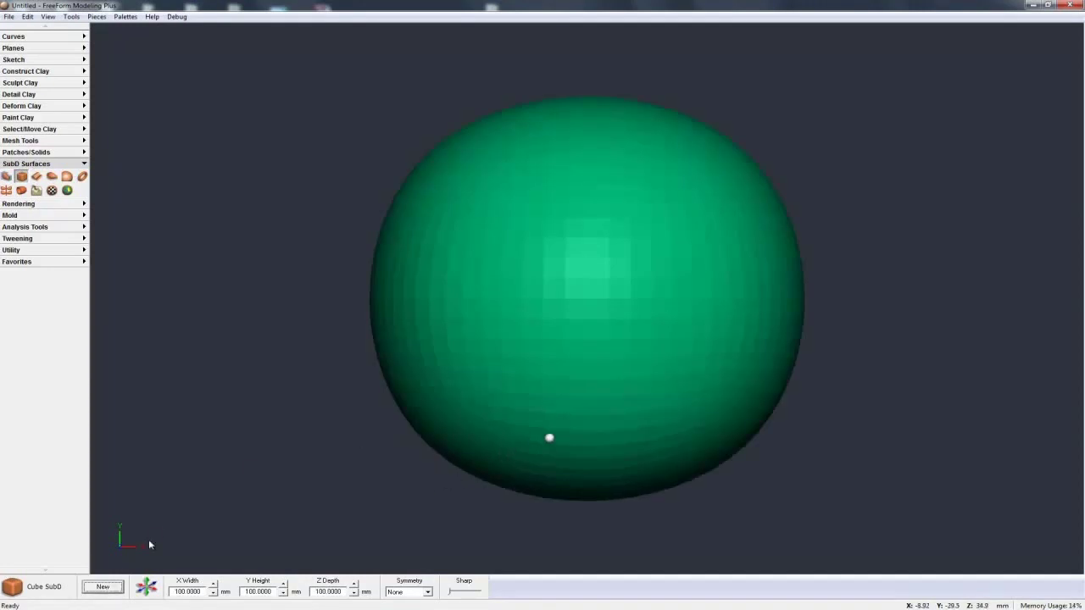
middle_drag(583, 425, 539, 444)
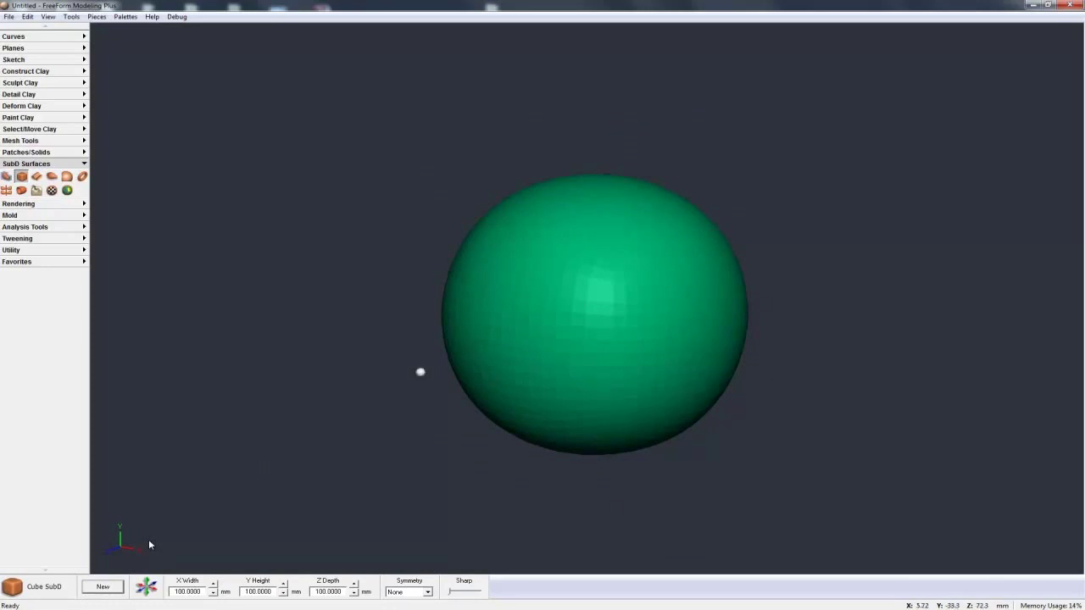
Open the cube for SubD editing and display its surface at division level 2 (24 faces), viewing it inside the cage from several angles
click(7, 176)
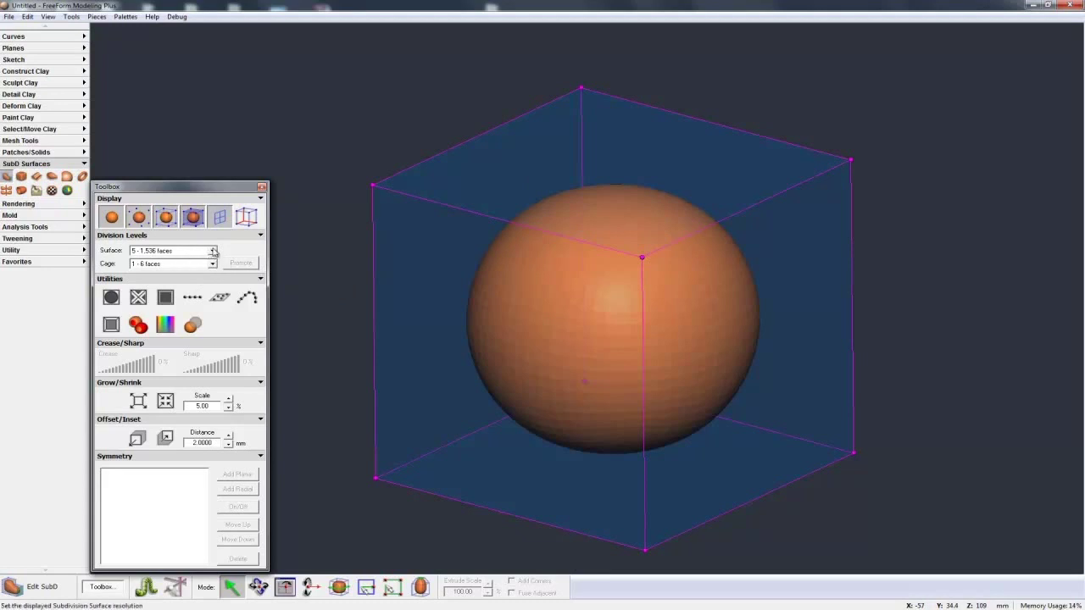
click(170, 251)
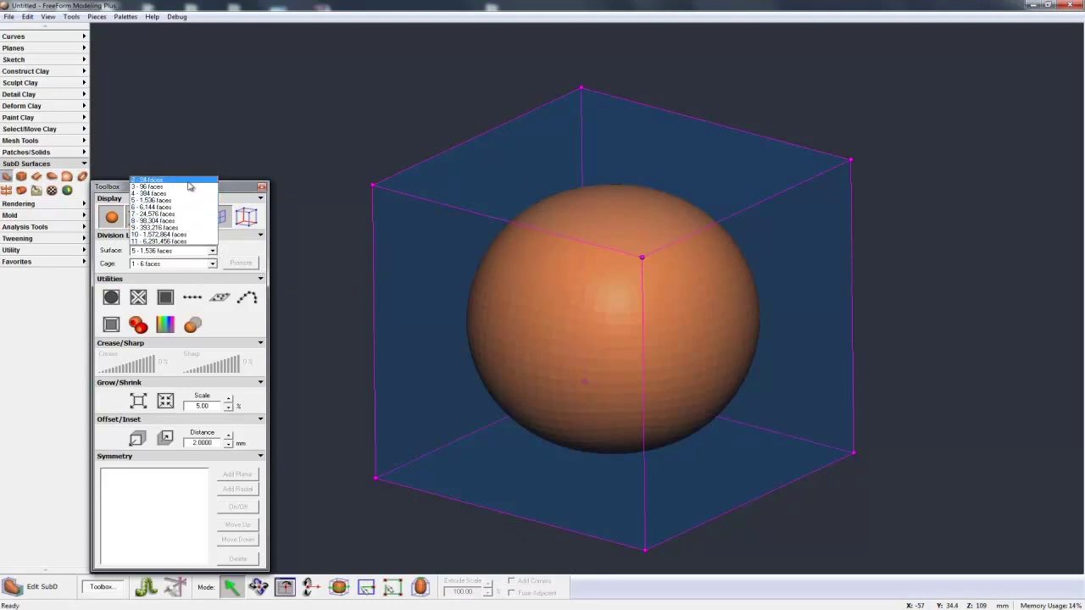
click(190, 181)
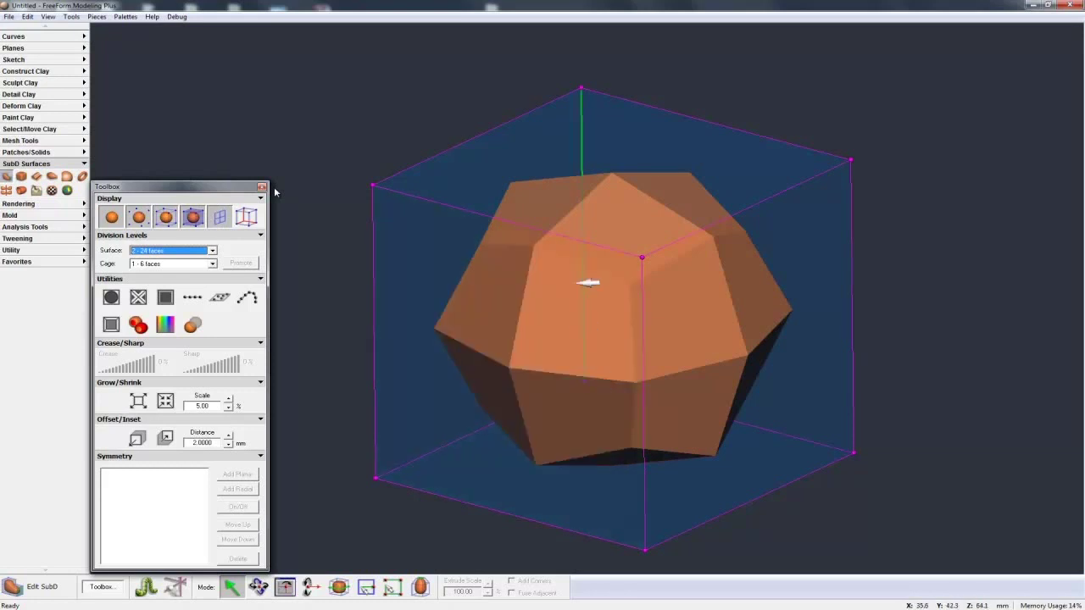
middle_drag(656, 217, 649, 236)
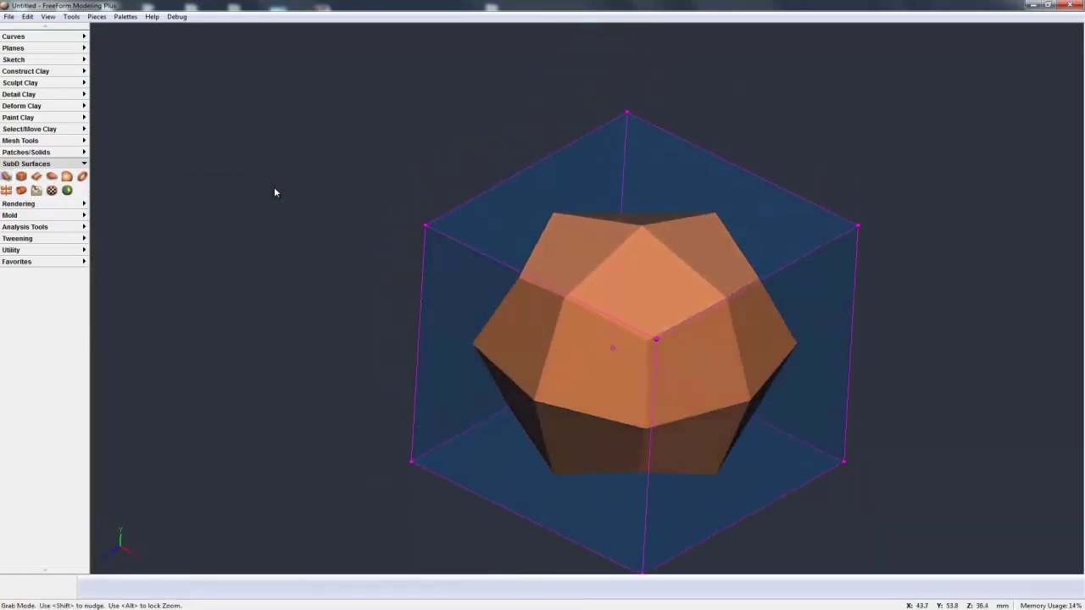
click(274, 192)
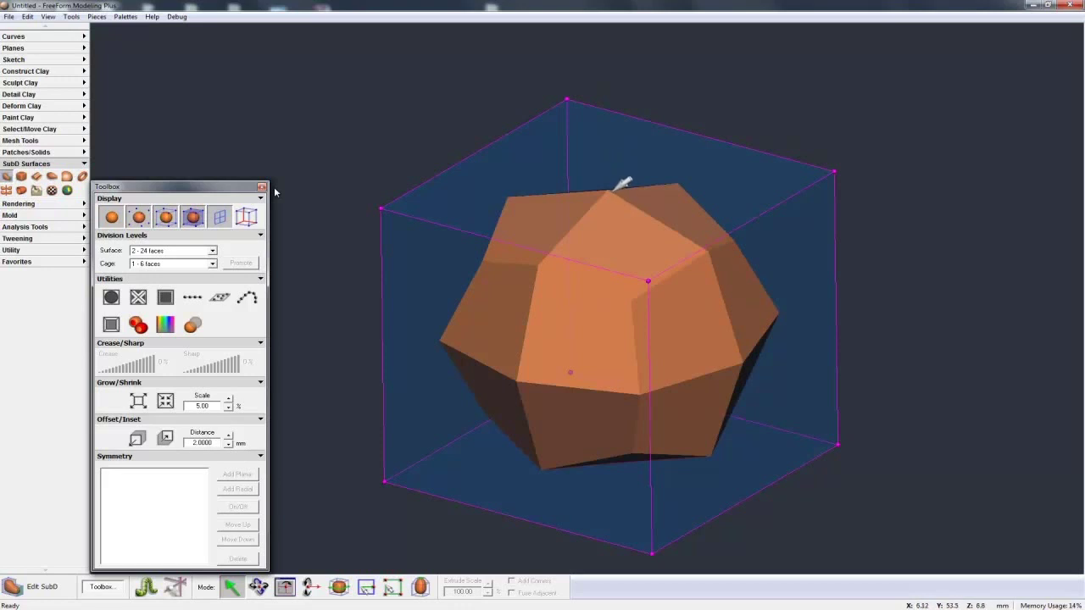
key(space)
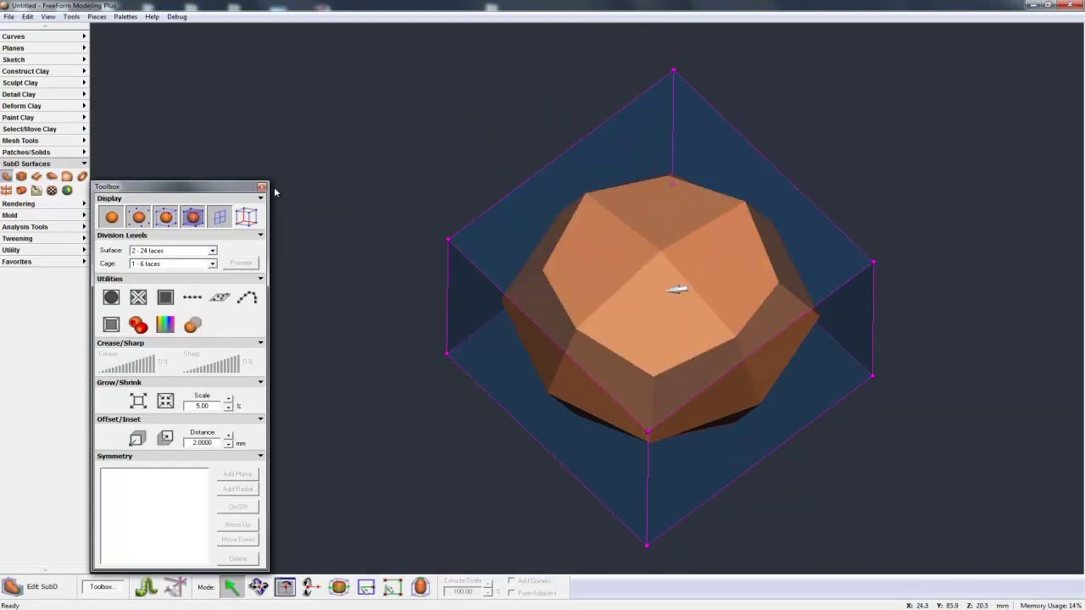
middle_drag(679, 308, 692, 134)
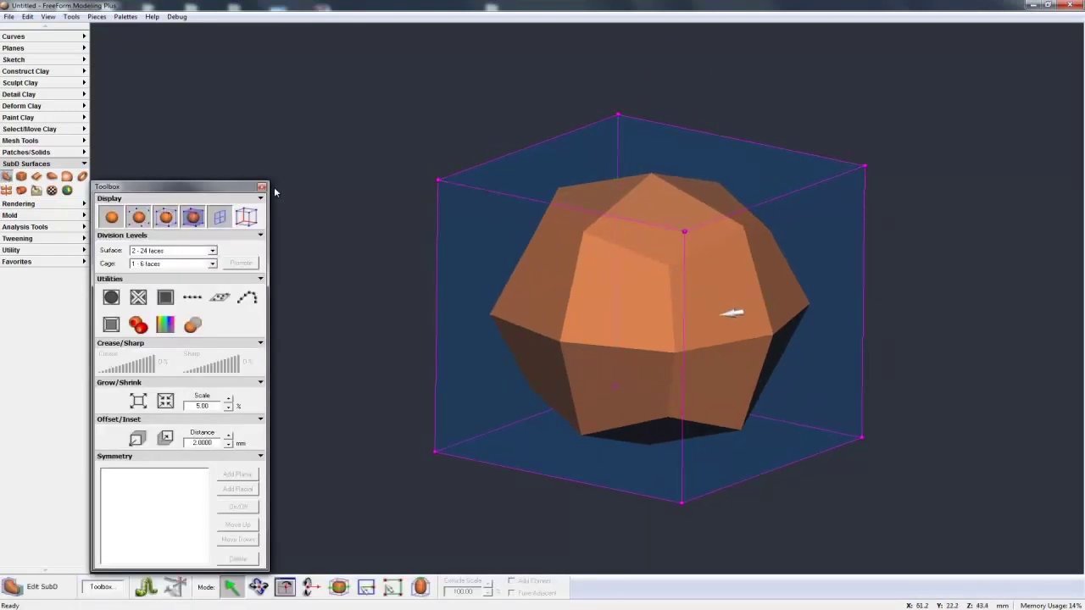
middle_drag(723, 344, 720, 308)
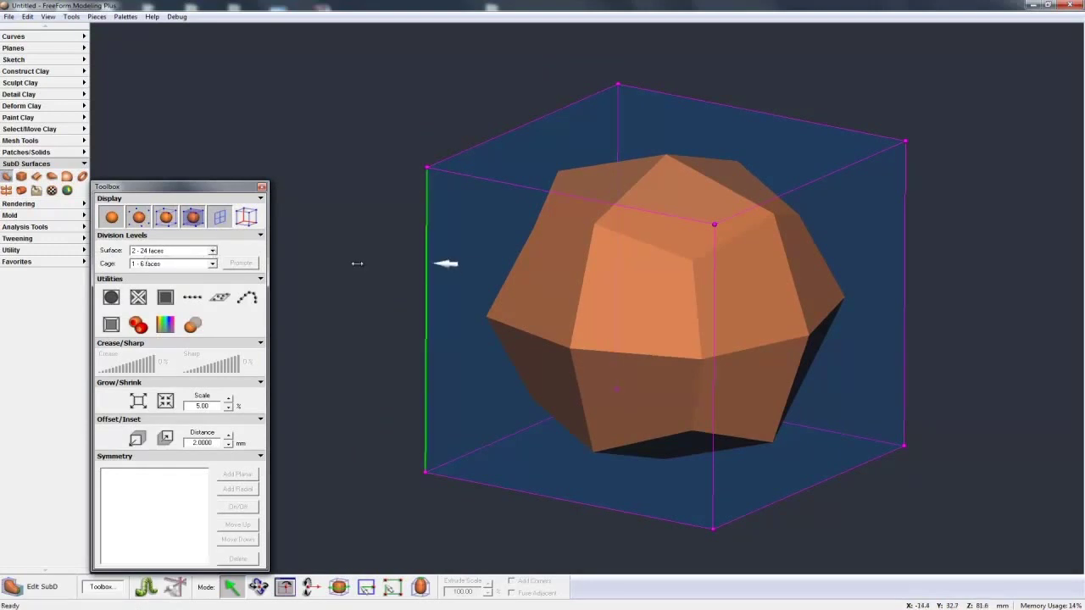
Raise the displayed surface resolution one level at a time through 3 (96 faces) and 4 (384 faces) to 5 (1,536 faces)
click(213, 252)
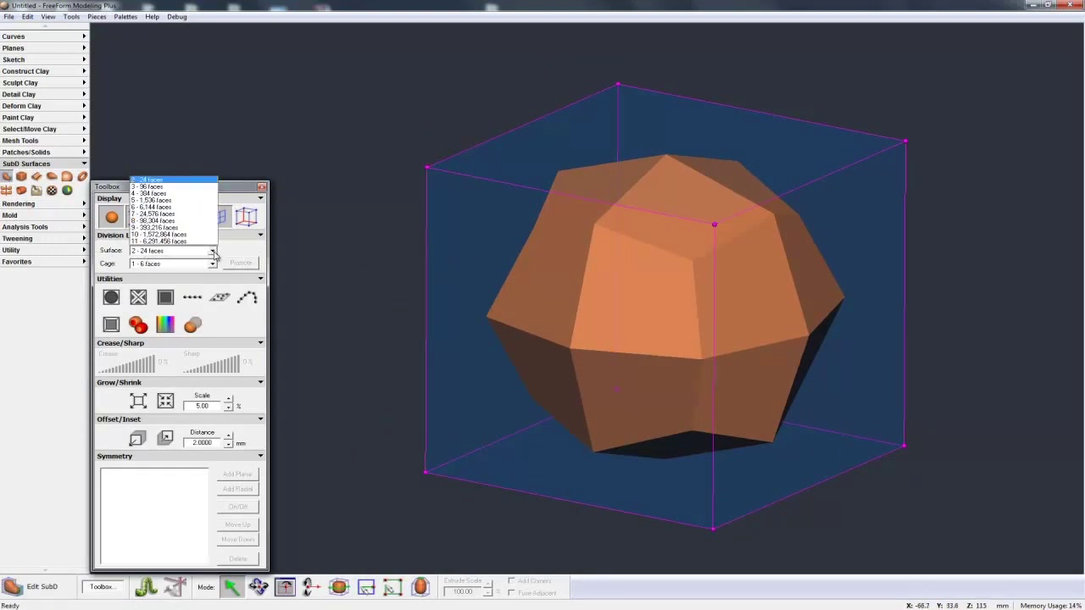
click(175, 186)
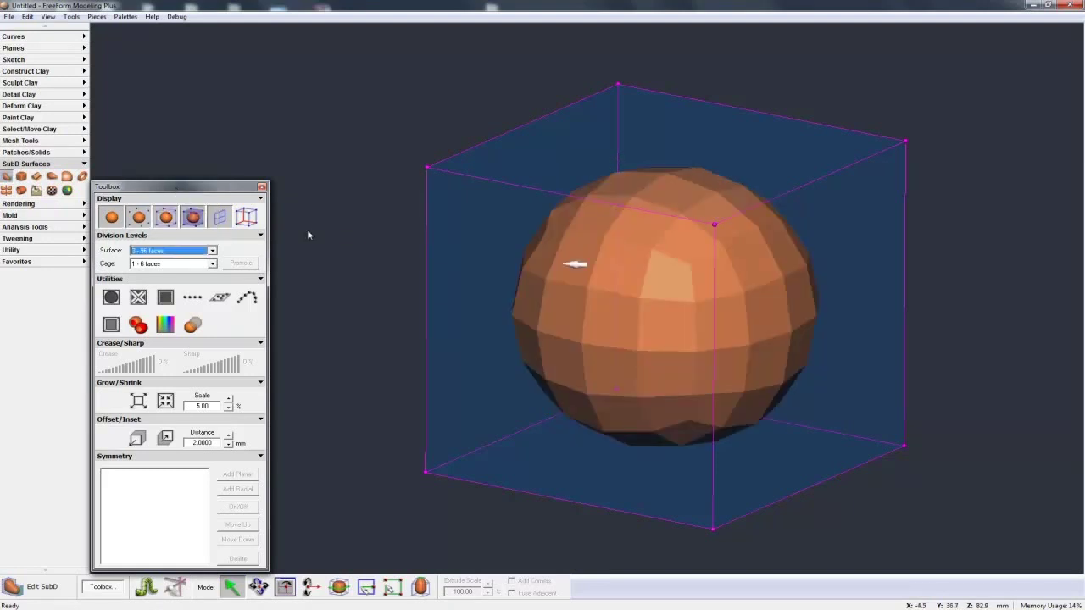
click(213, 253)
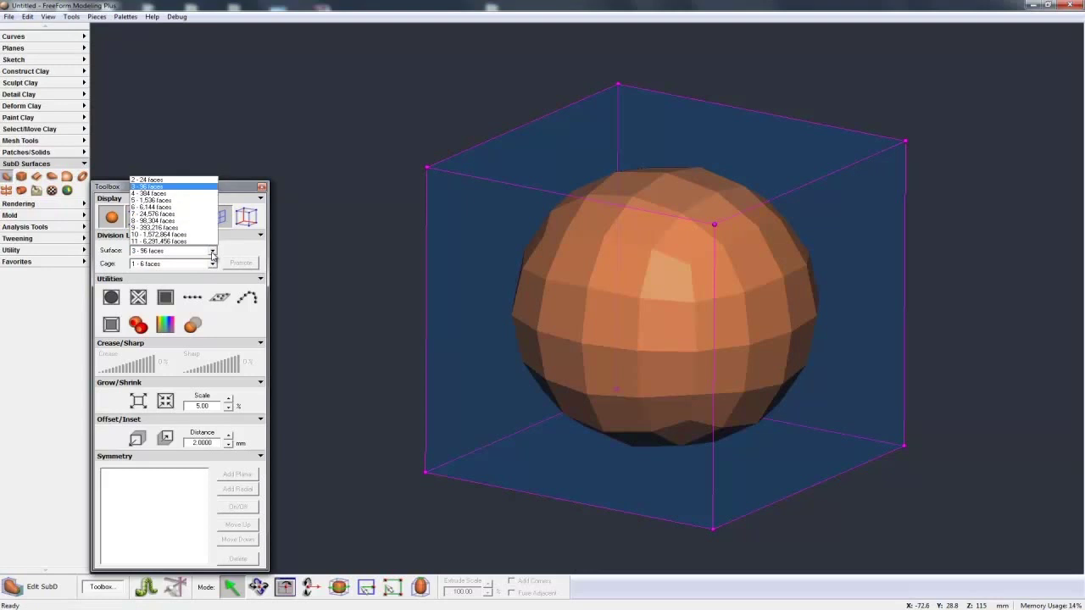
click(180, 199)
click(213, 252)
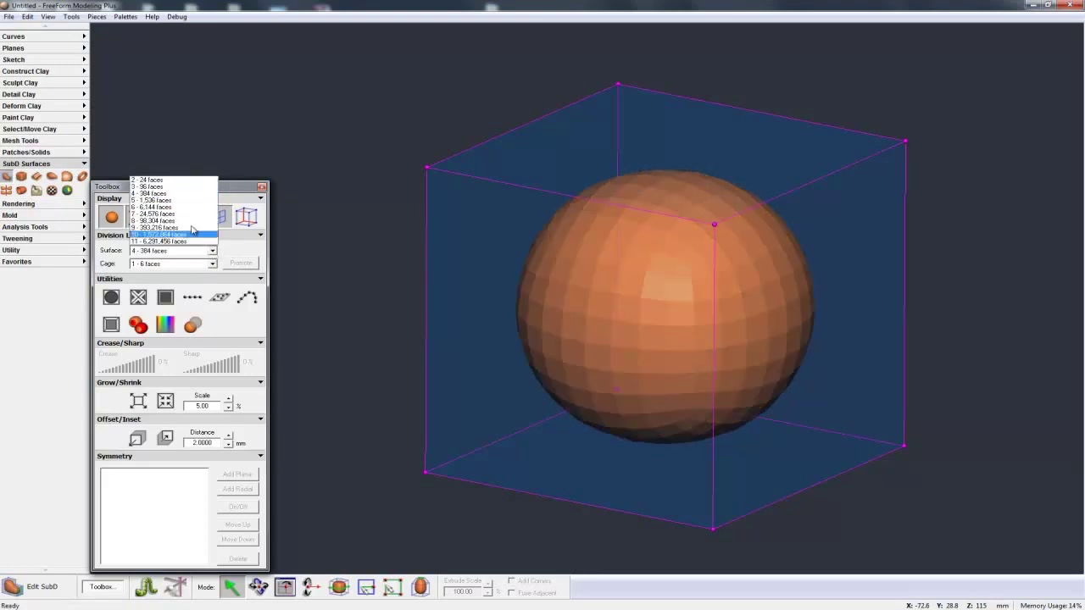
click(176, 201)
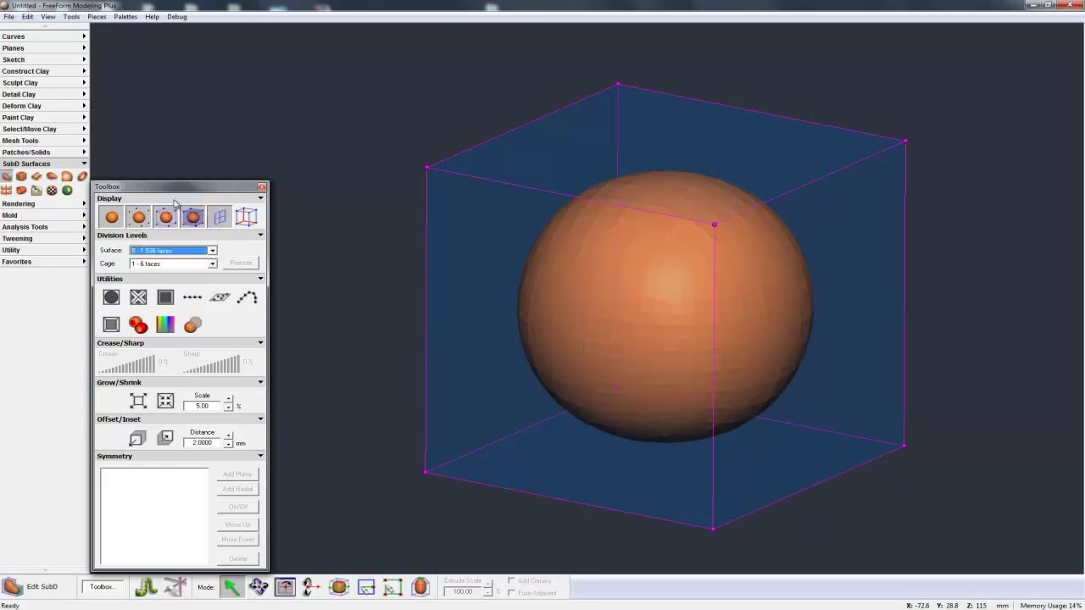
Try surface division levels 6 (6,144 faces), 7 (24,576 faces) and 8 (98,304 faces), and return to level 5 (1,536 faces)
click(212, 251)
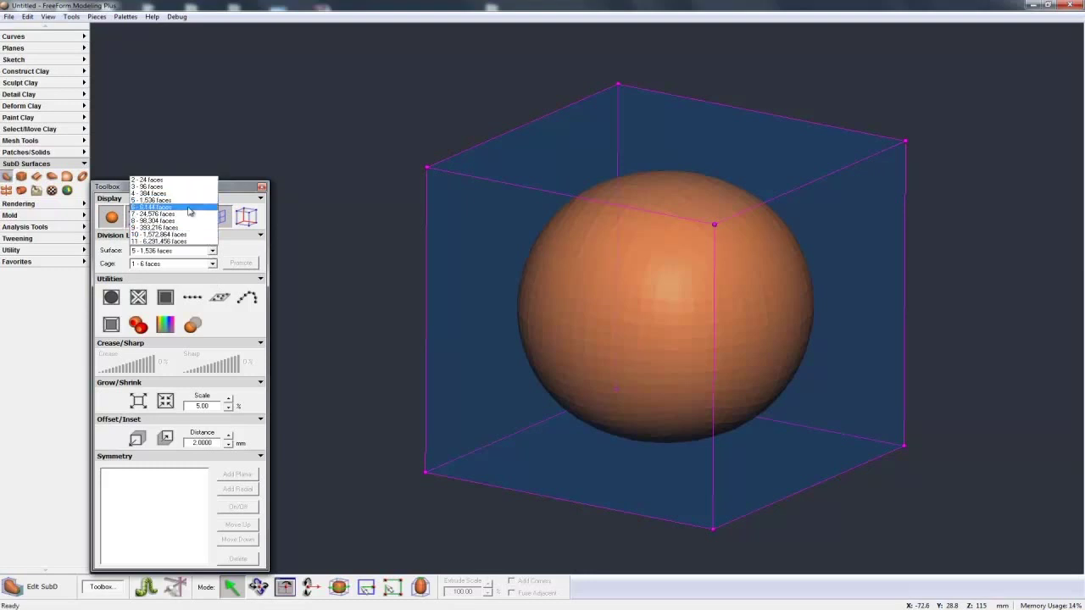
click(190, 208)
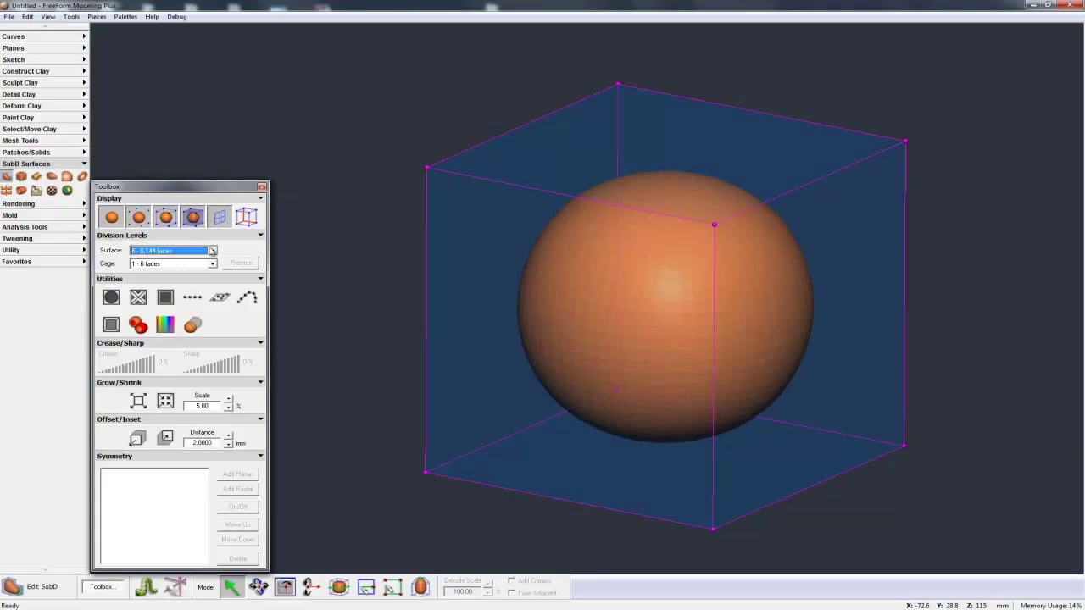
click(212, 251)
click(181, 218)
click(212, 251)
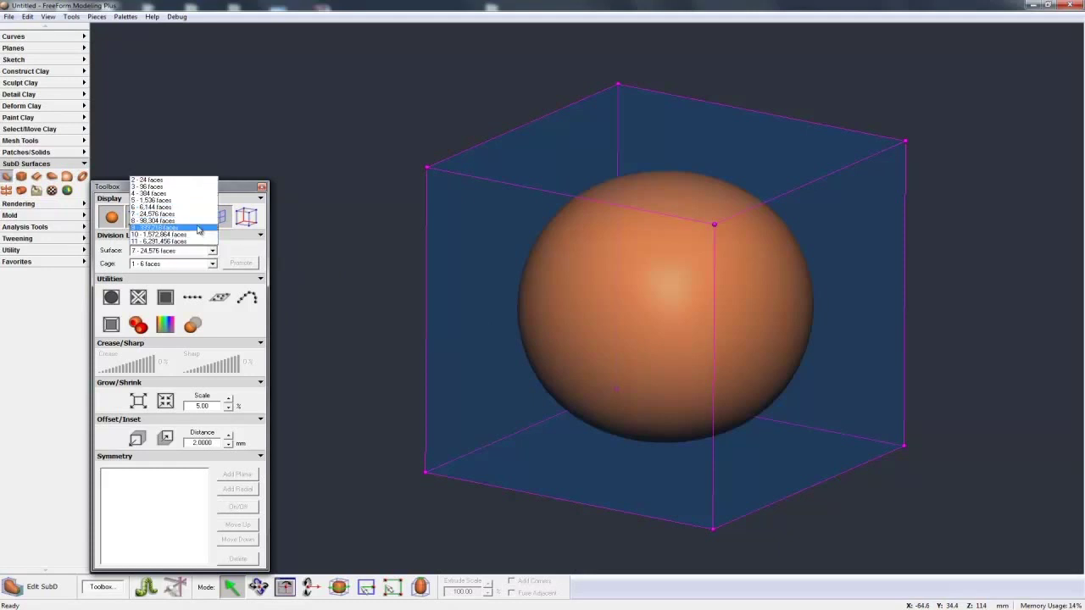
click(195, 220)
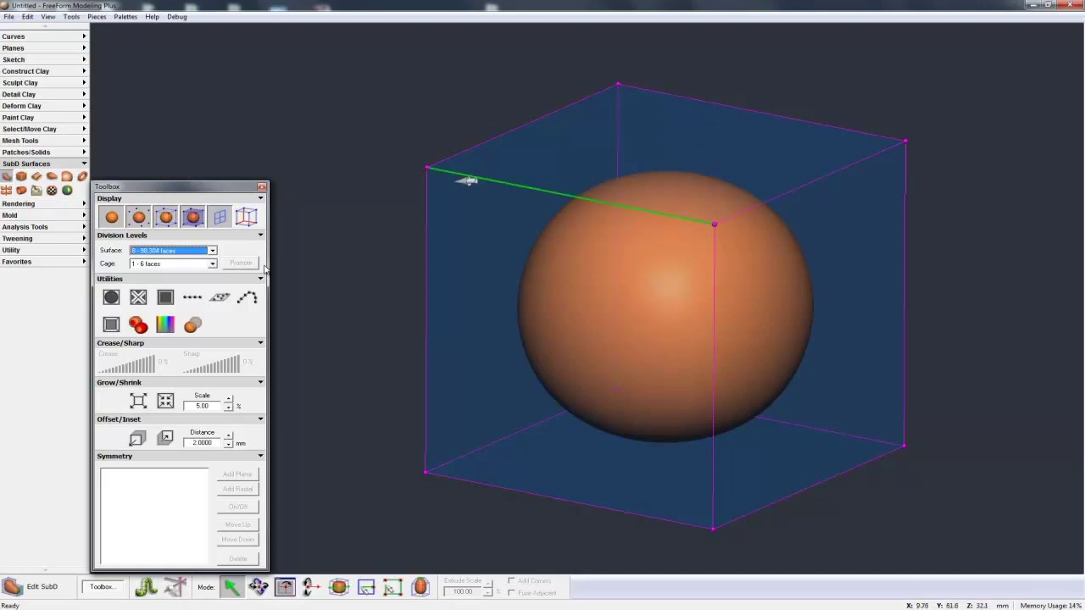
click(212, 251)
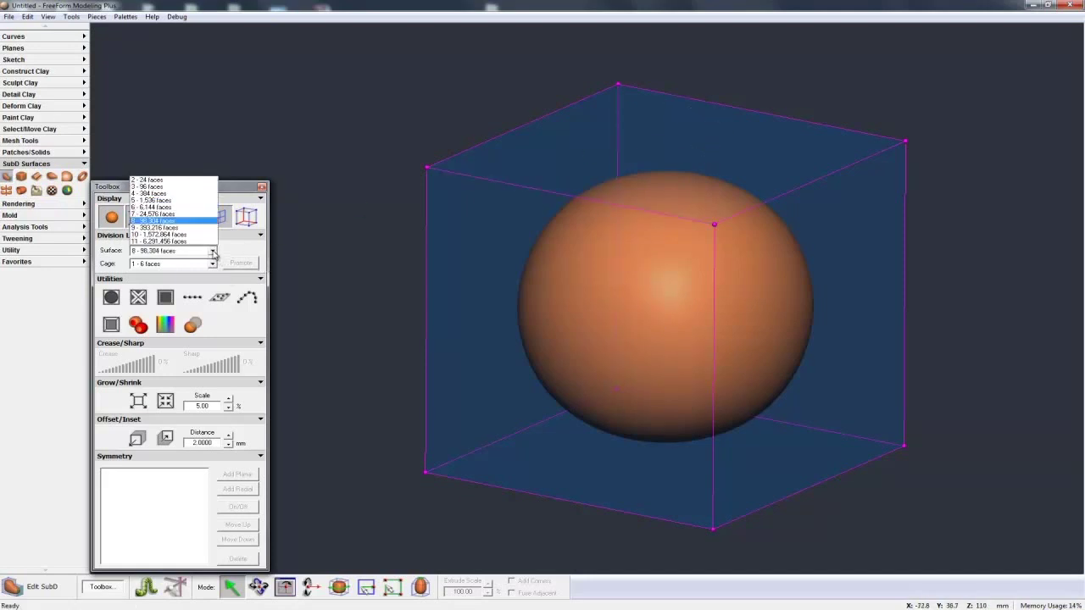
click(196, 201)
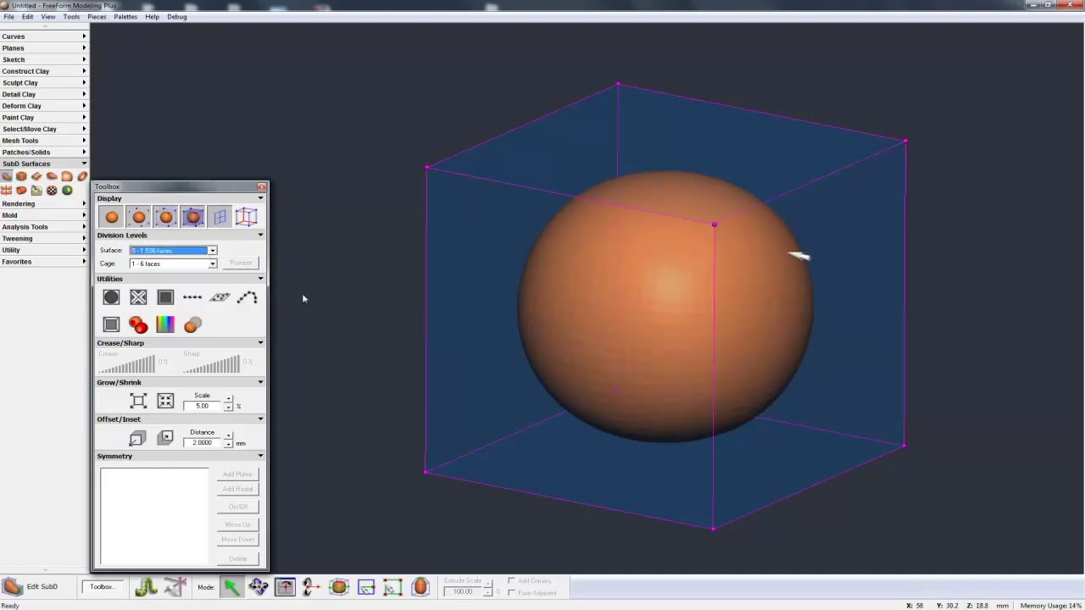
Pull the cage's +X side face outward to stretch the sphere into an egg shape, and clear the selection
click(802, 264)
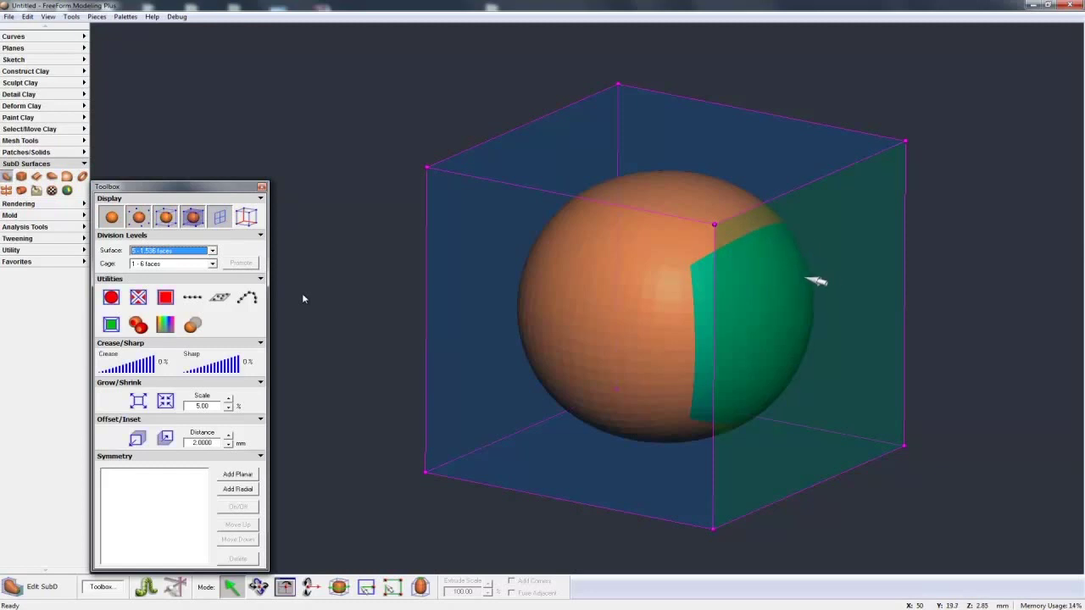
drag(805, 278, 746, 296)
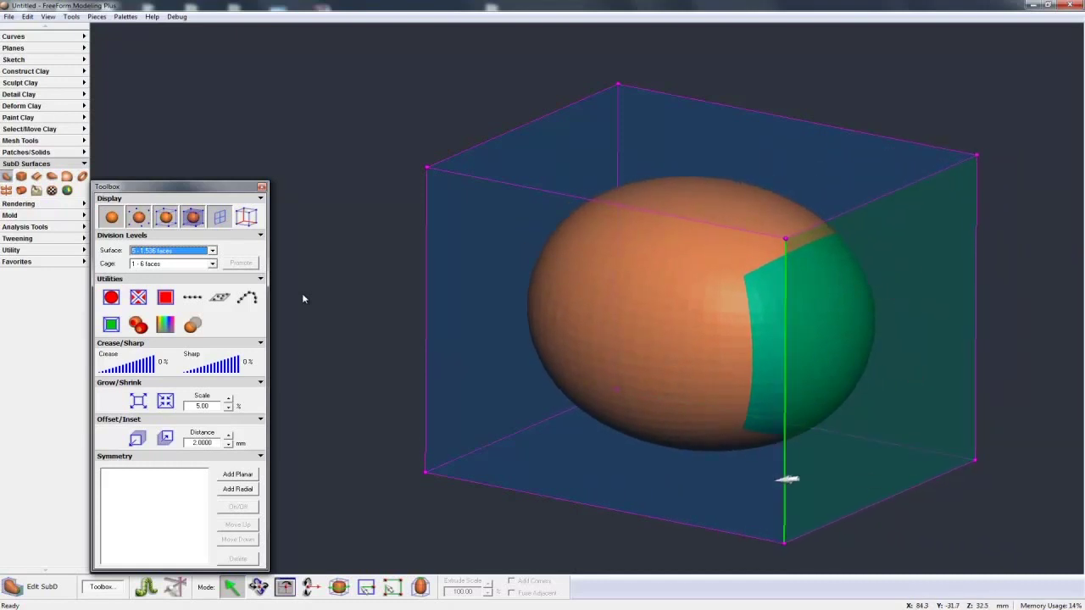
click(428, 502)
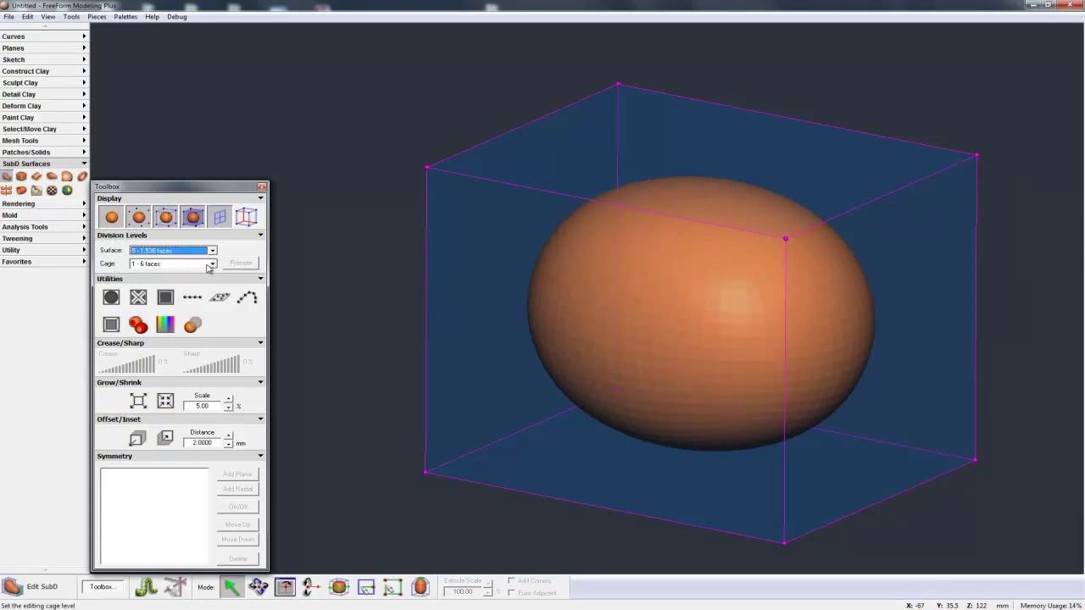
Refine the editing cage one level at a time through 2 (24 faces) and 3 (96 faces) to 4 (384 faces)
click(212, 266)
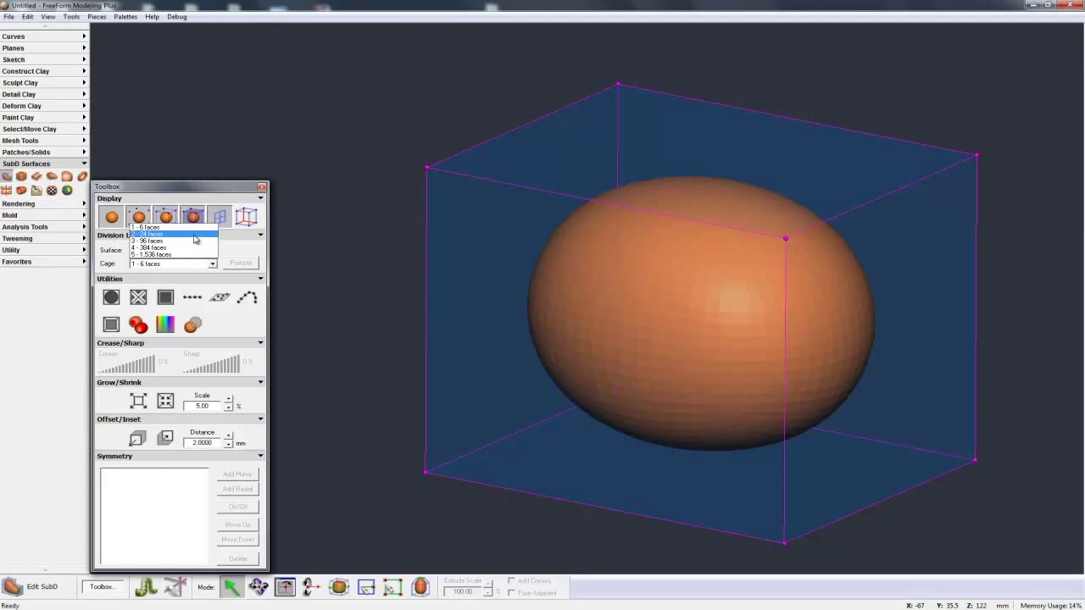
click(194, 234)
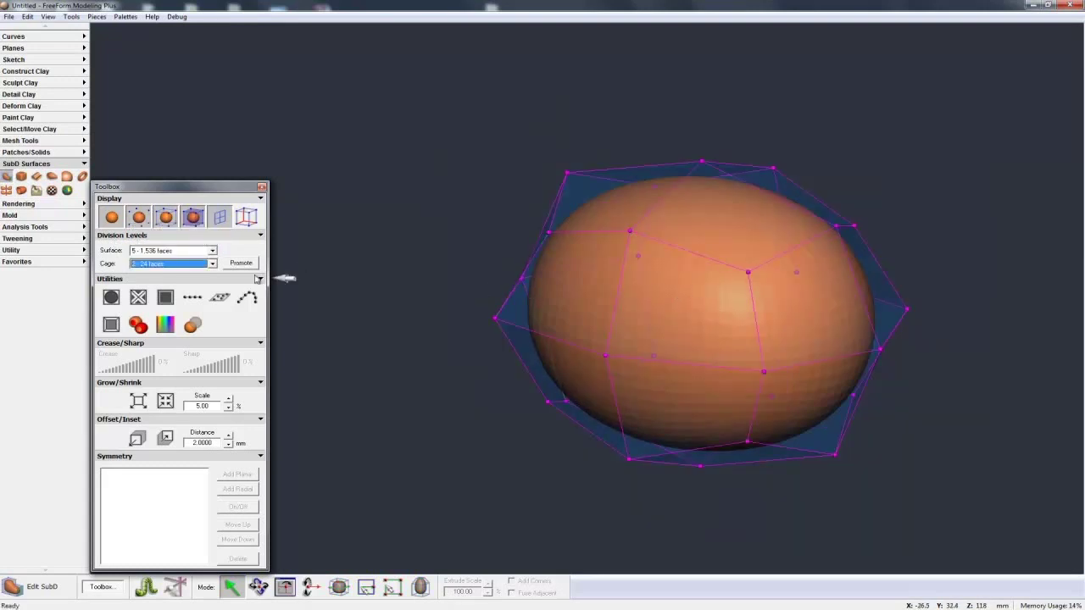
click(213, 263)
click(182, 241)
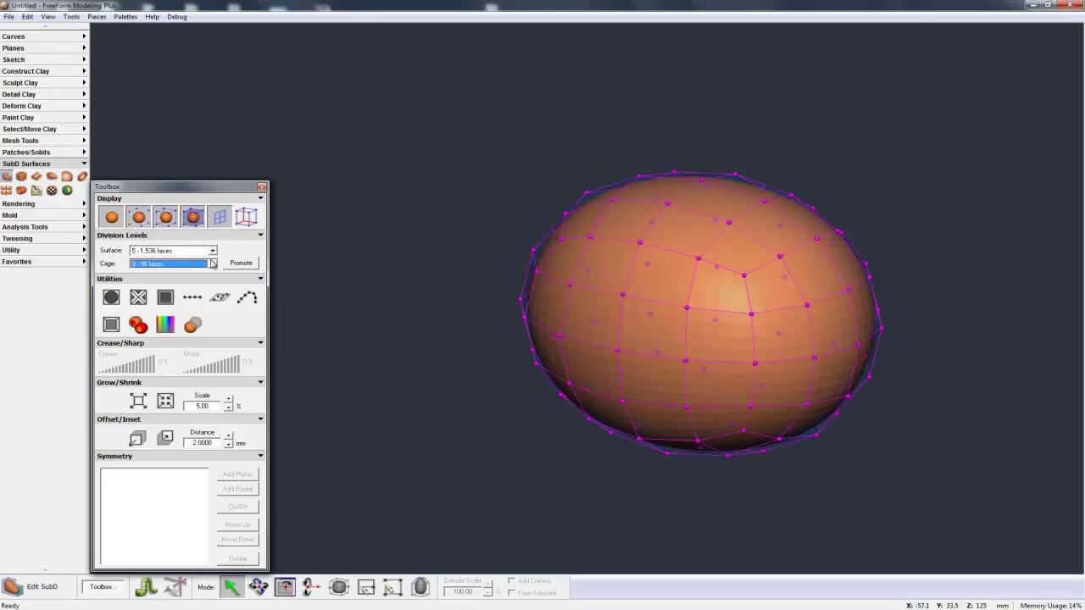
click(213, 264)
click(201, 249)
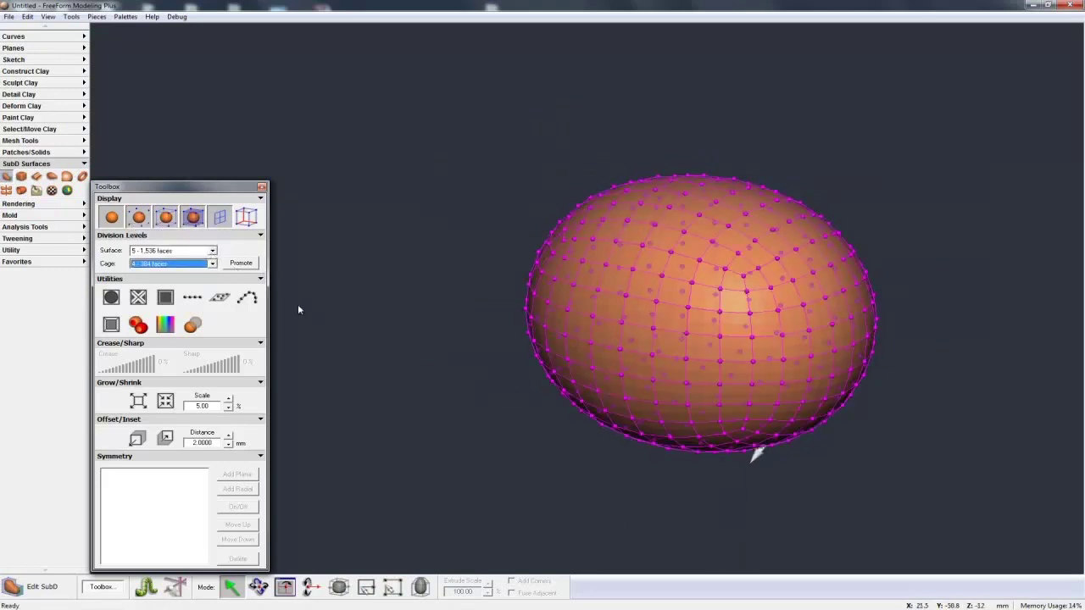
Select a run of connected cage edges leading around the side of the egg shape toward its stretched +X end
middle_drag(752, 459, 703, 525)
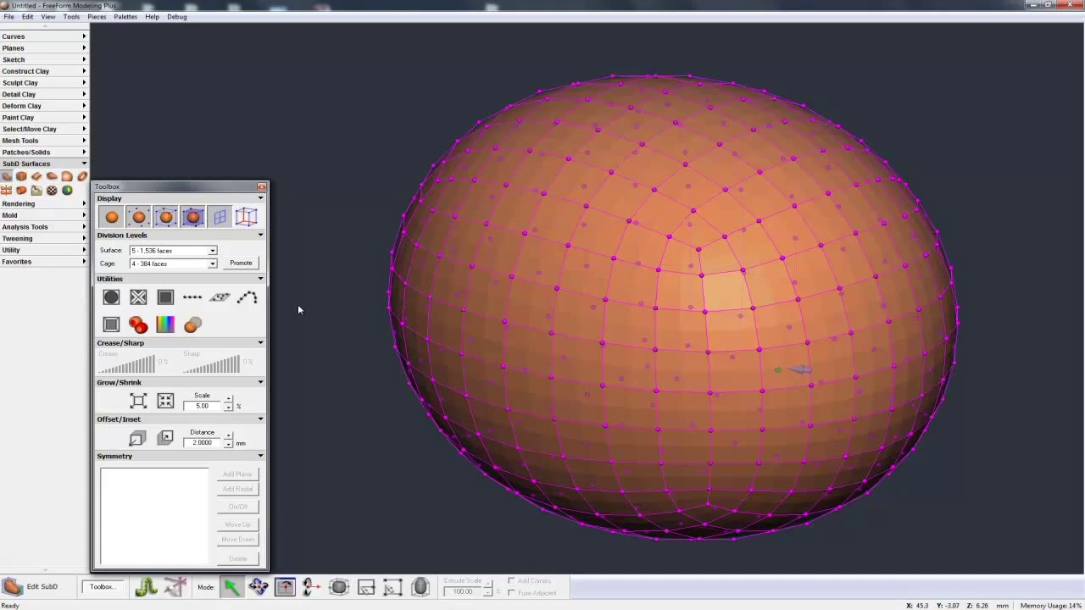
key(s)
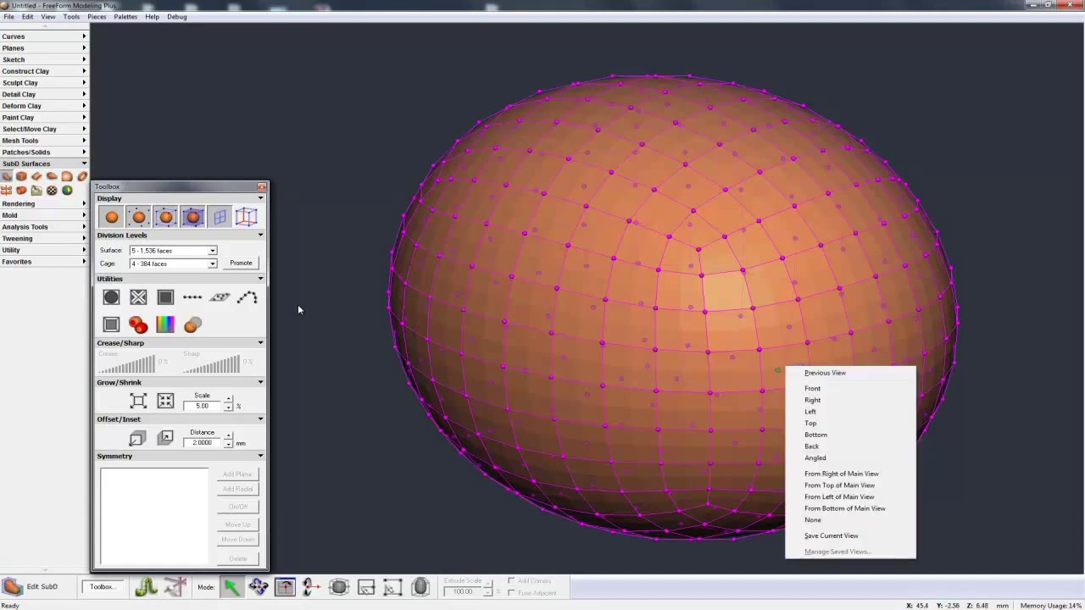
click(816, 373)
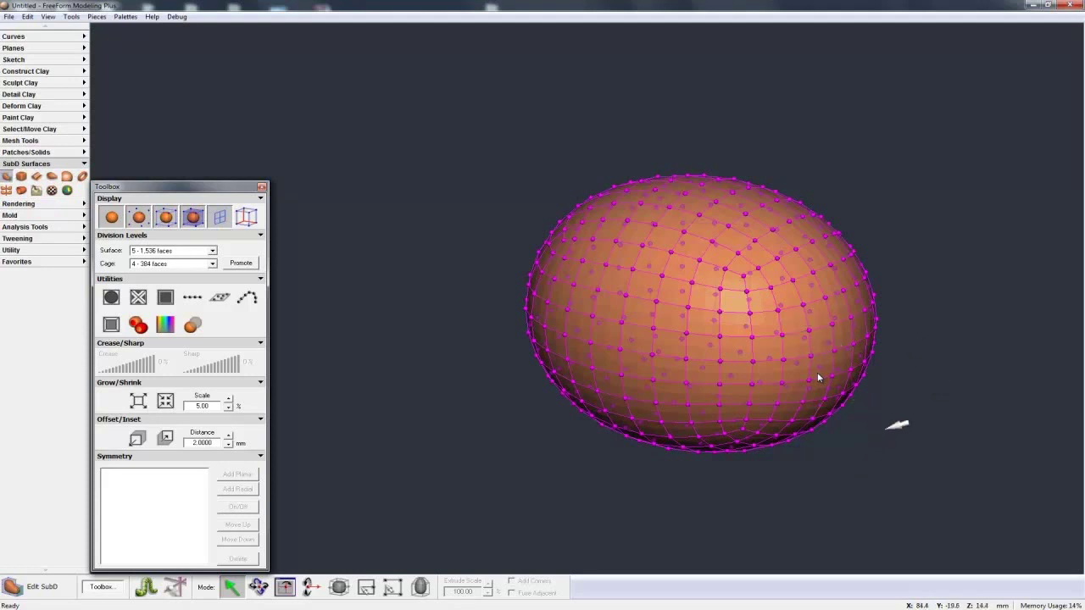
scroll(819, 378, up, 5)
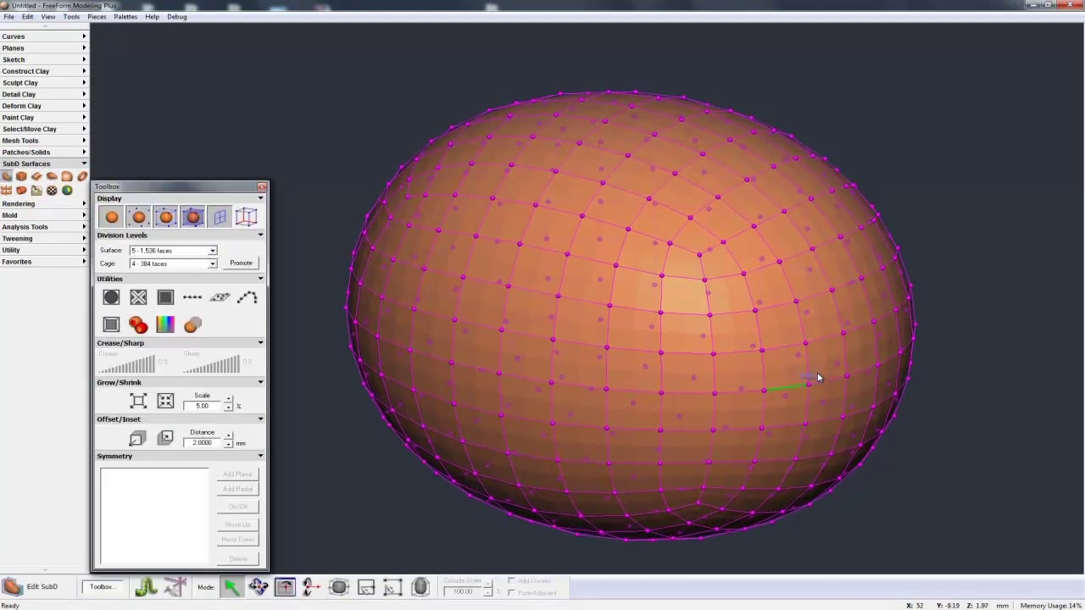
click(797, 346)
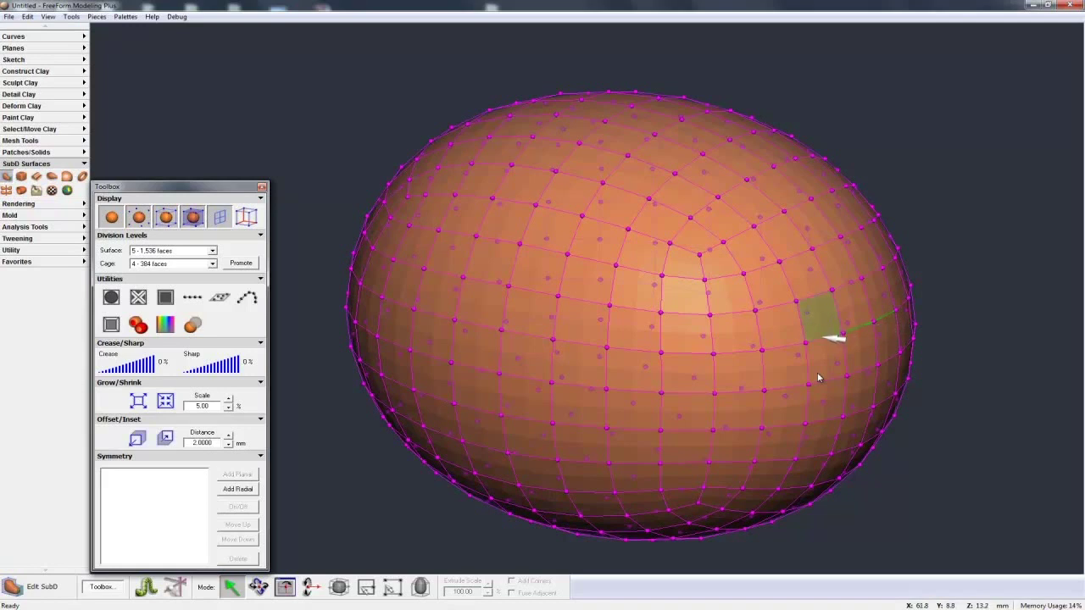
shift+click(791, 345)
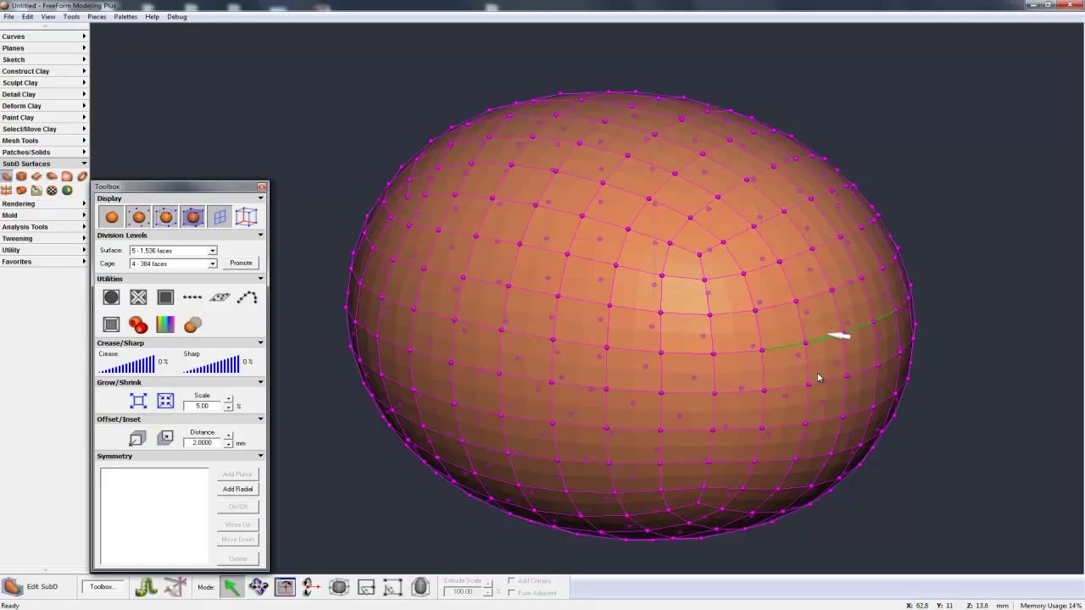
Pull the selected run of edges outward to form a raised ridge, and return the editing cage to level 1 (6 faces)
drag(831, 337, 865, 298)
key(space)
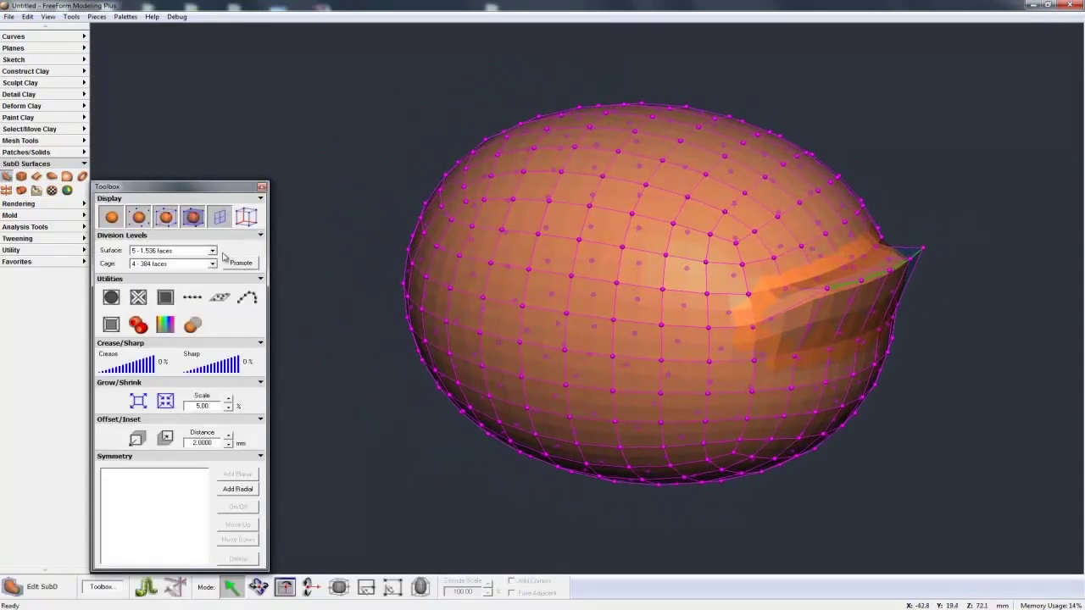
click(212, 264)
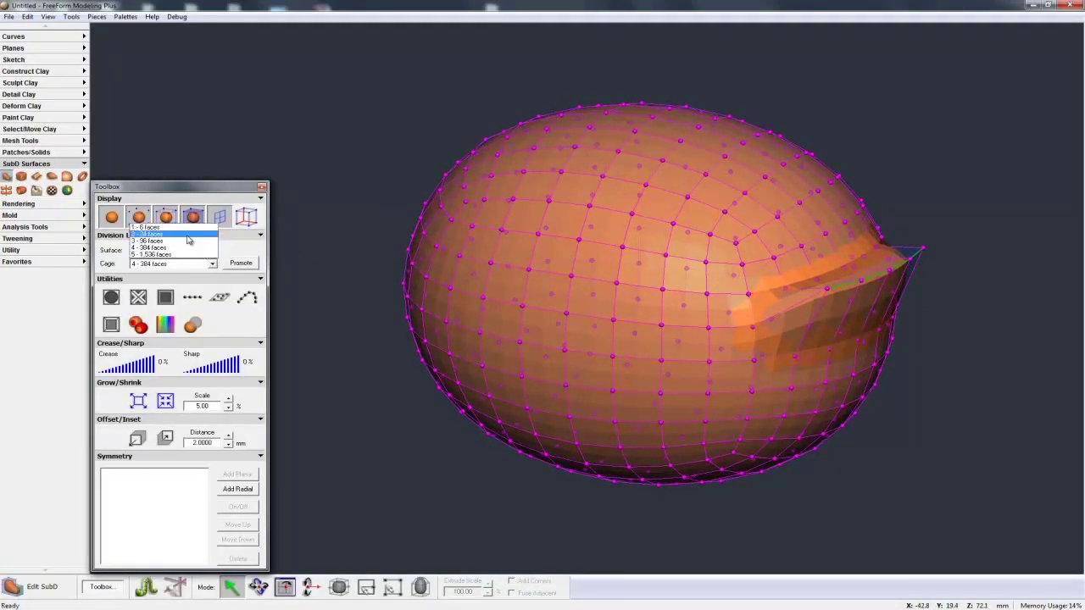
click(188, 227)
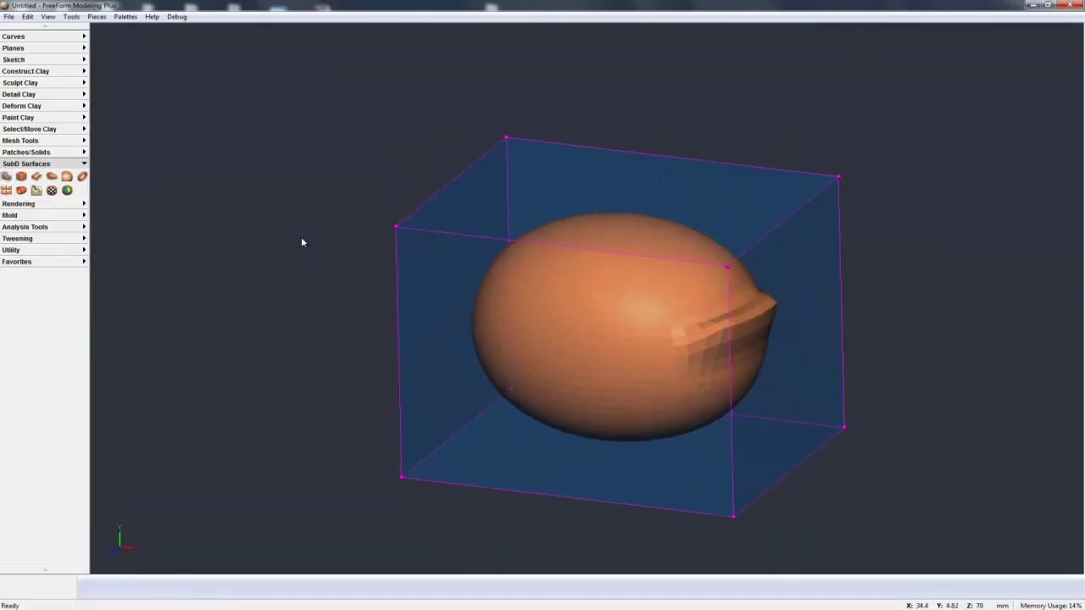
Try pulling the cage's ridge-end side face outward and its top face upward, and undo both moves
click(778, 295)
drag(779, 294, 889, 298)
click(815, 226)
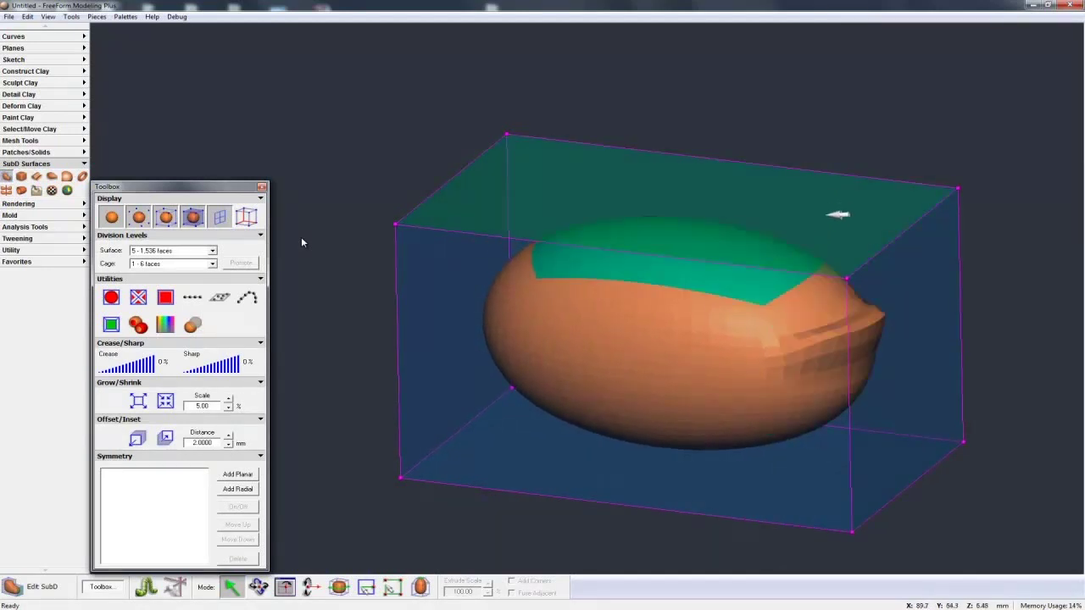
drag(826, 215, 827, 138)
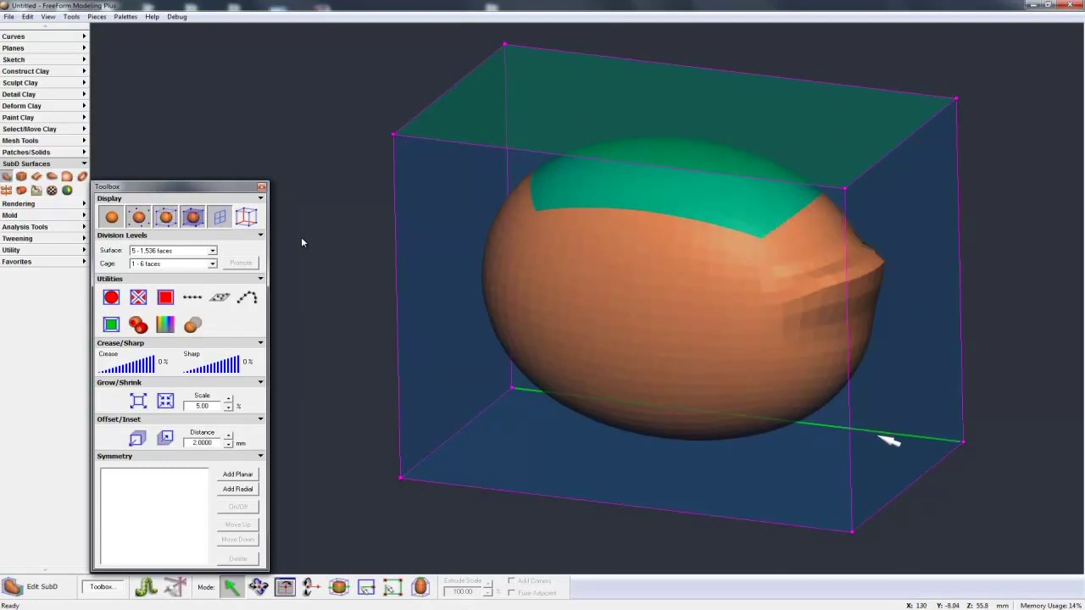
key(ctrl+z)
key(ctrl+z)
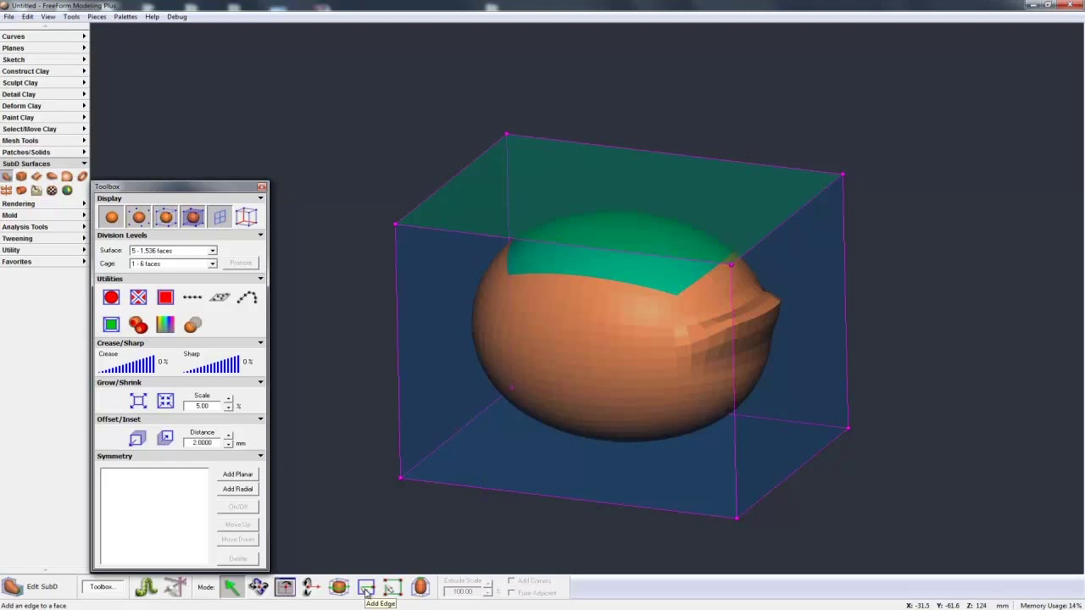
click(366, 588)
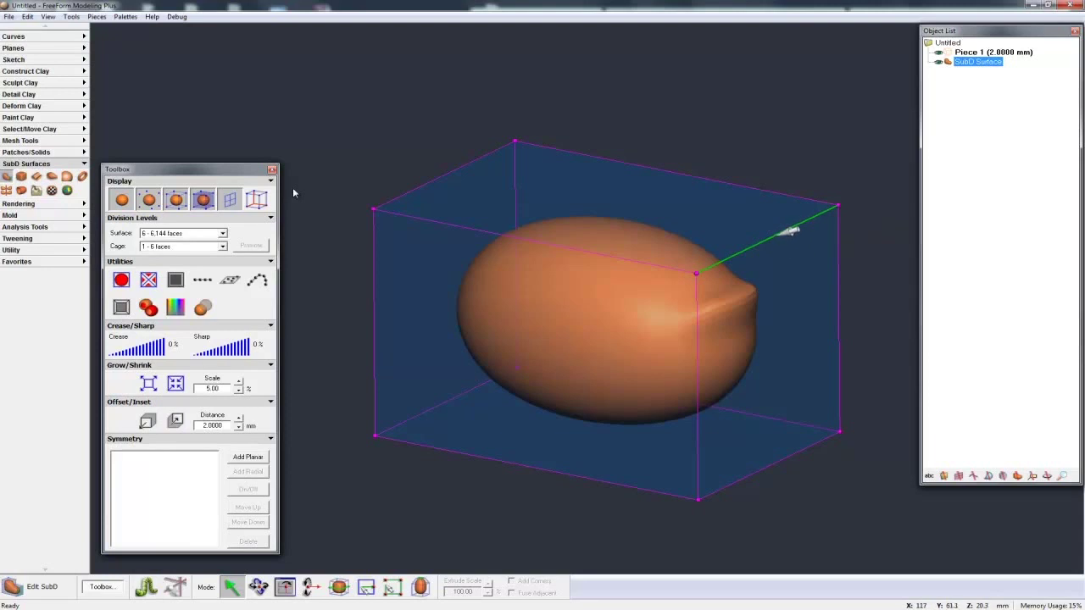
Move the cage's top edge at the ridge end slightly inward, and raise it together with the adjoining near vertical edge
mouse_move(778, 234)
mouse_down()
mouse_move(765, 326)
mouse_move(863, 370)
mouse_move(785, 300)
mouse_move(772, 196)
mouse_move(765, 243)
mouse_up()
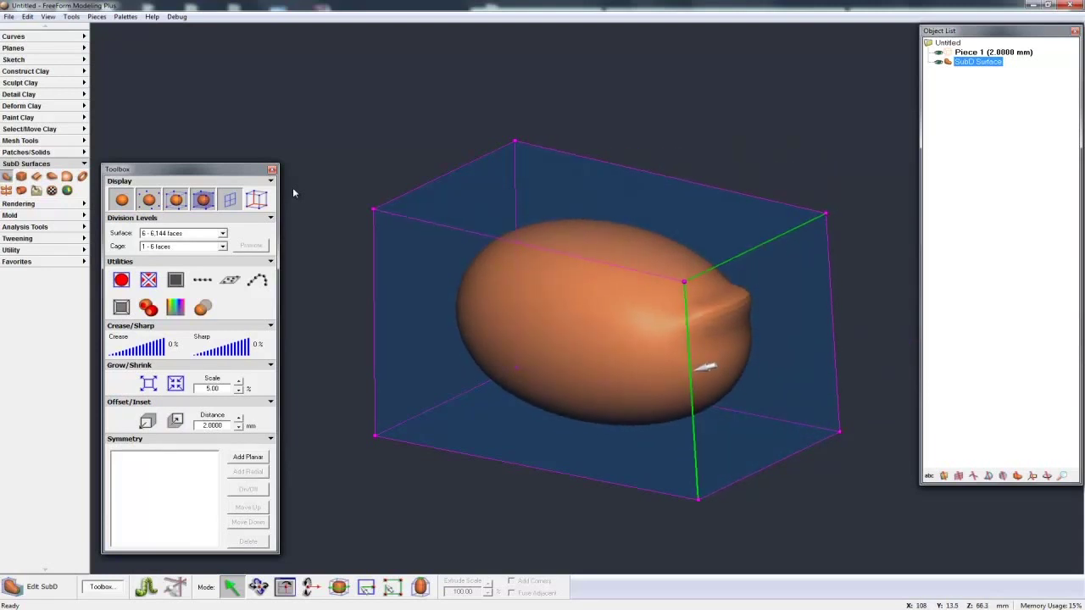
shift+click(692, 366)
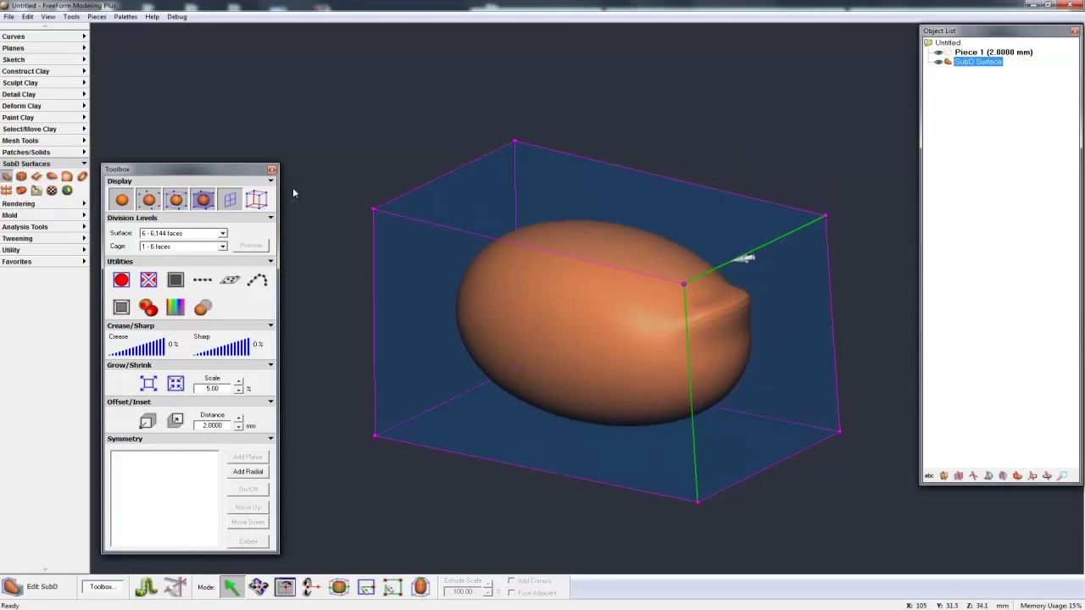
mouse_move(746, 254)
mouse_down()
mouse_move(732, 213)
mouse_move(659, 245)
mouse_move(513, 161)
mouse_move(574, 182)
mouse_move(712, 299)
mouse_move(732, 341)
mouse_move(747, 242)
mouse_up()
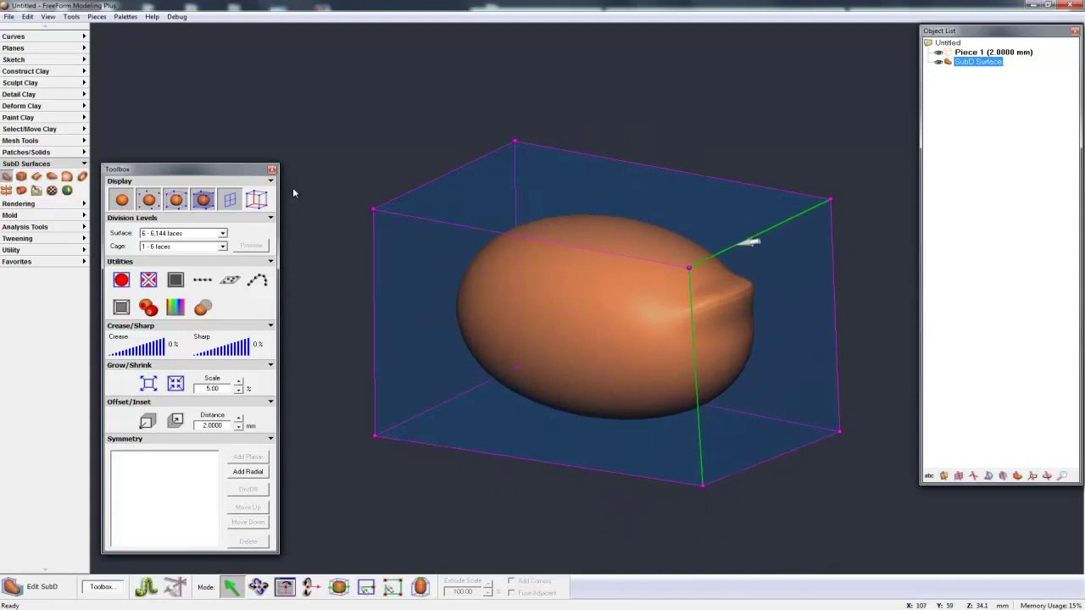
click(871, 245)
Pull the cage's ridge-end face slightly outward and up, and raise that face's near upper corner point
click(747, 287)
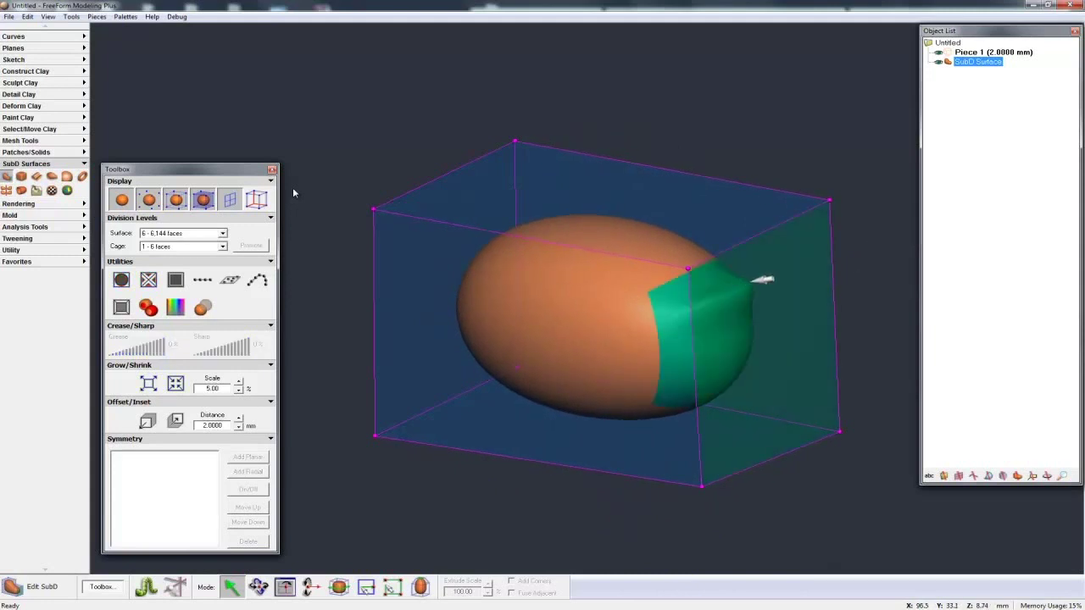
mouse_move(748, 314)
mouse_down()
mouse_move(799, 319)
mouse_move(612, 293)
mouse_move(798, 320)
mouse_move(735, 310)
mouse_move(727, 237)
mouse_move(625, 281)
mouse_move(752, 353)
mouse_move(706, 260)
mouse_move(761, 309)
mouse_up()
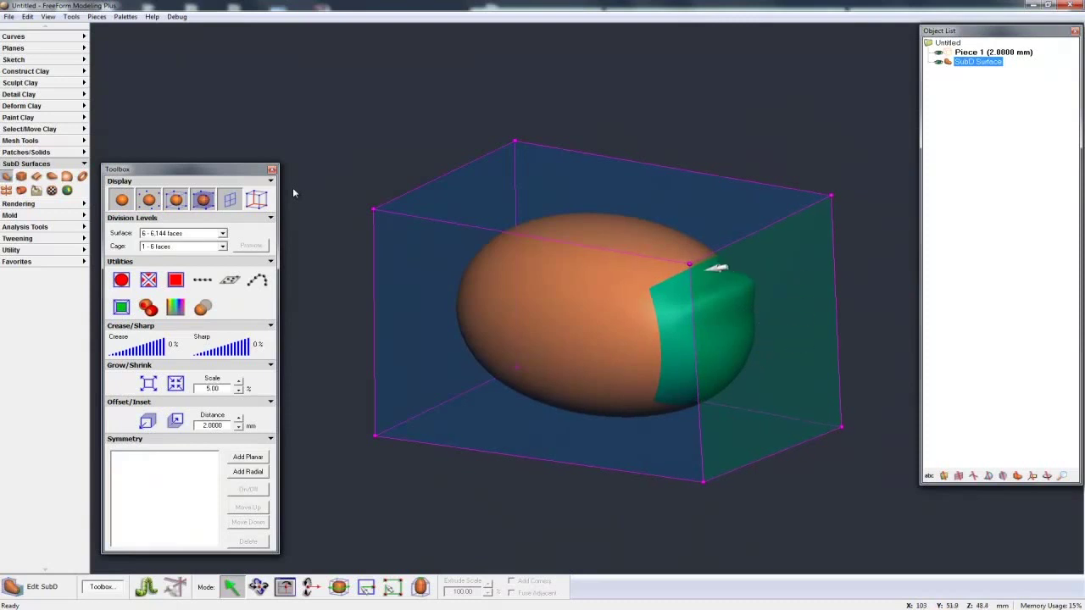
click(885, 248)
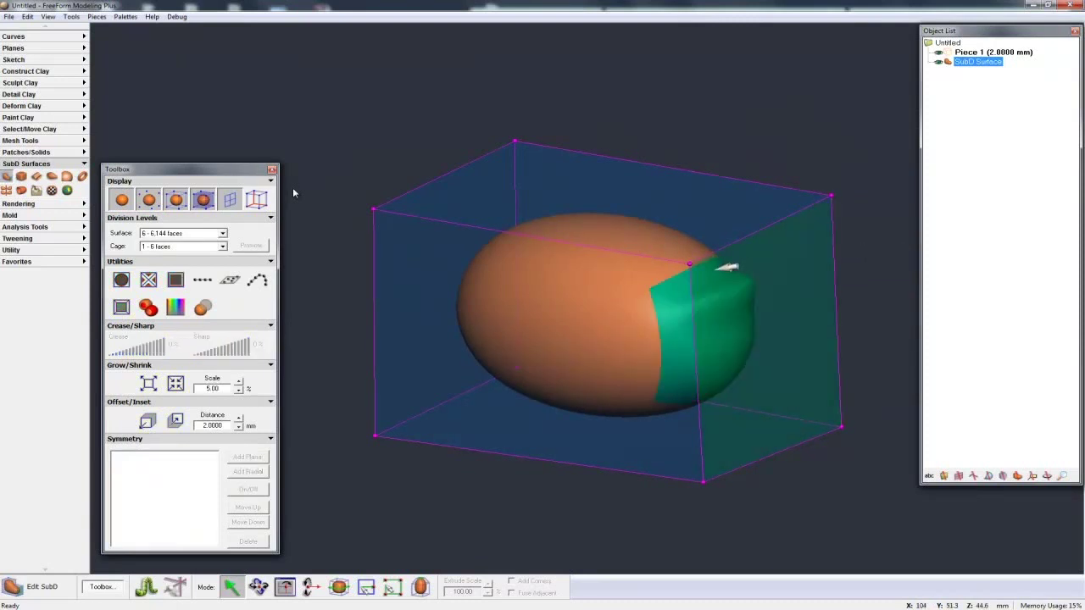
click(692, 270)
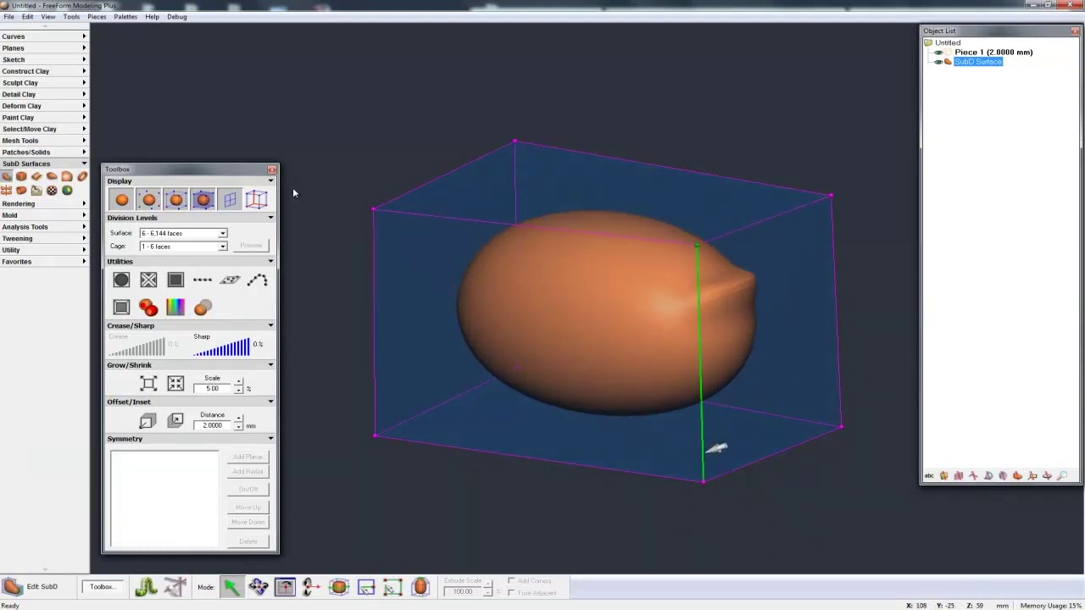
Select the top cage edge at the end opposite the ridge, try a 100% crease on it, and reset the crease to 0%
mouse_move(667, 424)
middle_down()
mouse_move(678, 430)
mouse_move(660, 436)
middle_up()
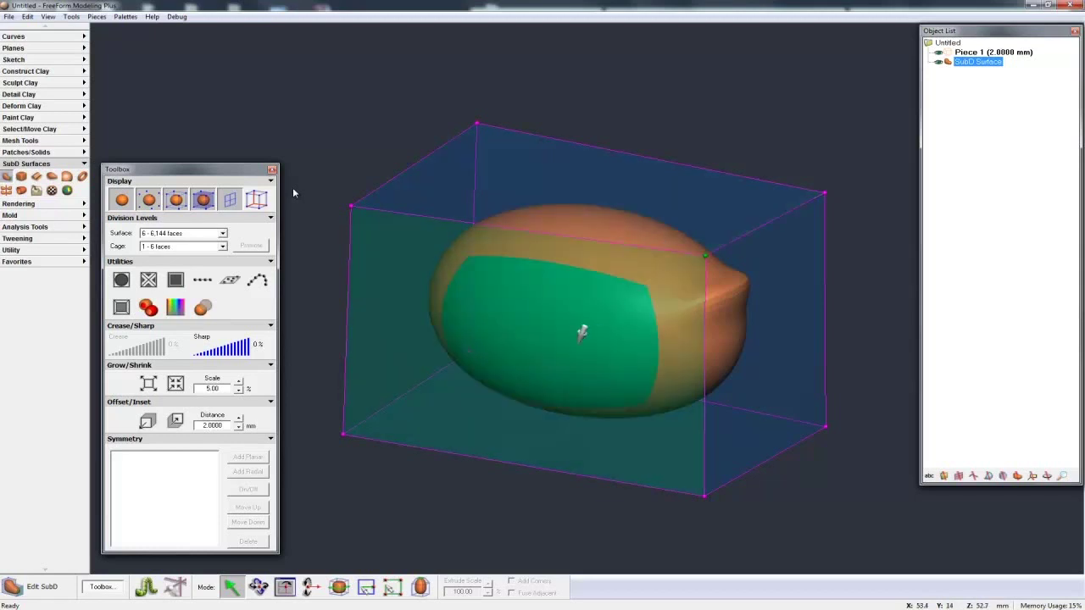
middle_drag(582, 331, 695, 279)
middle_drag(652, 310, 719, 282)
click(771, 250)
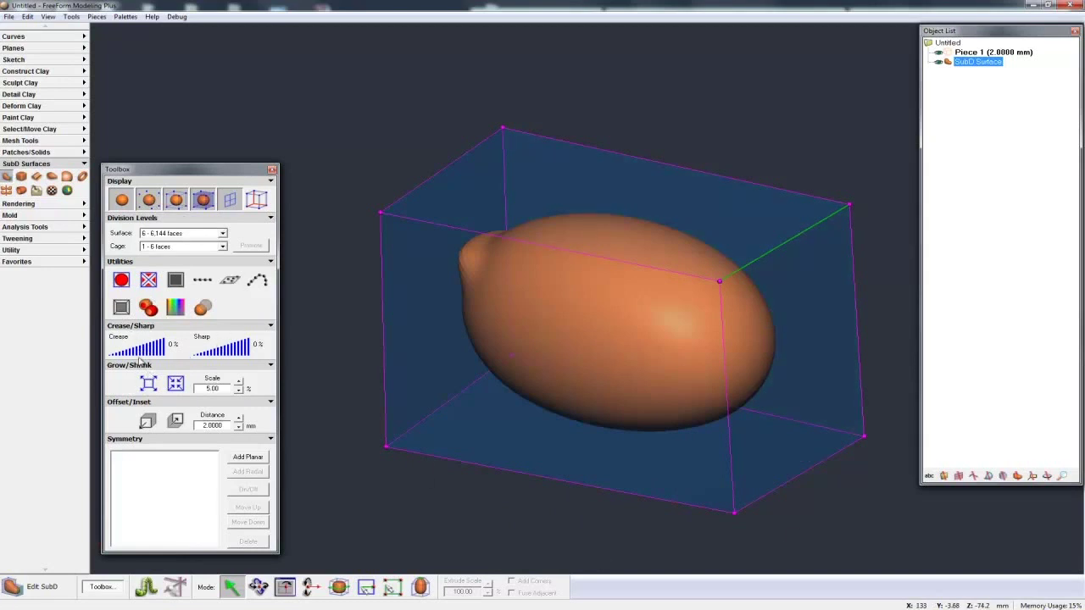
drag(116, 358, 137, 354)
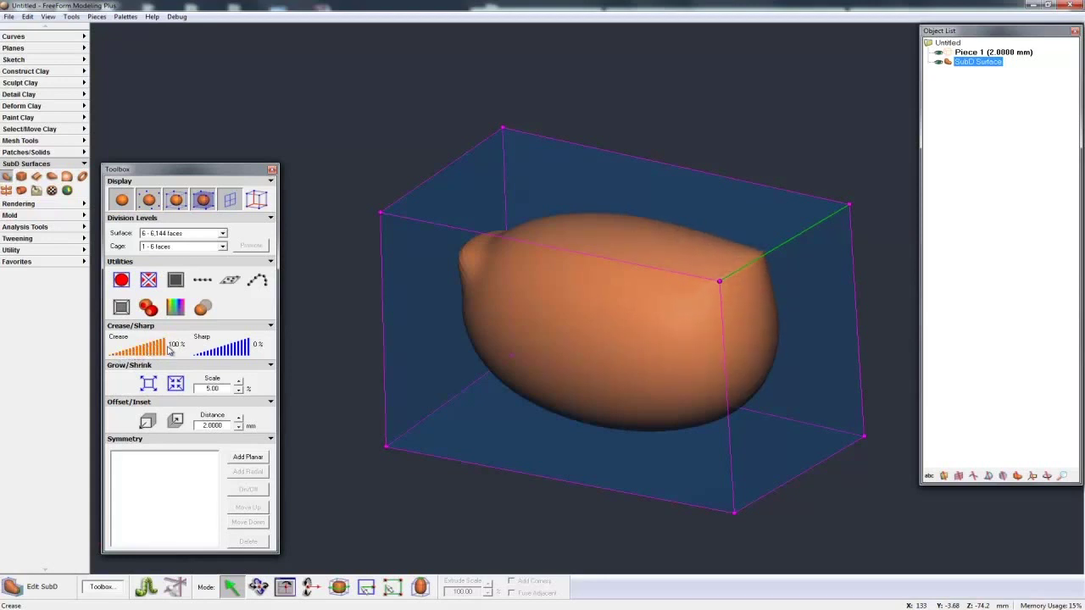
middle_drag(552, 456, 573, 385)
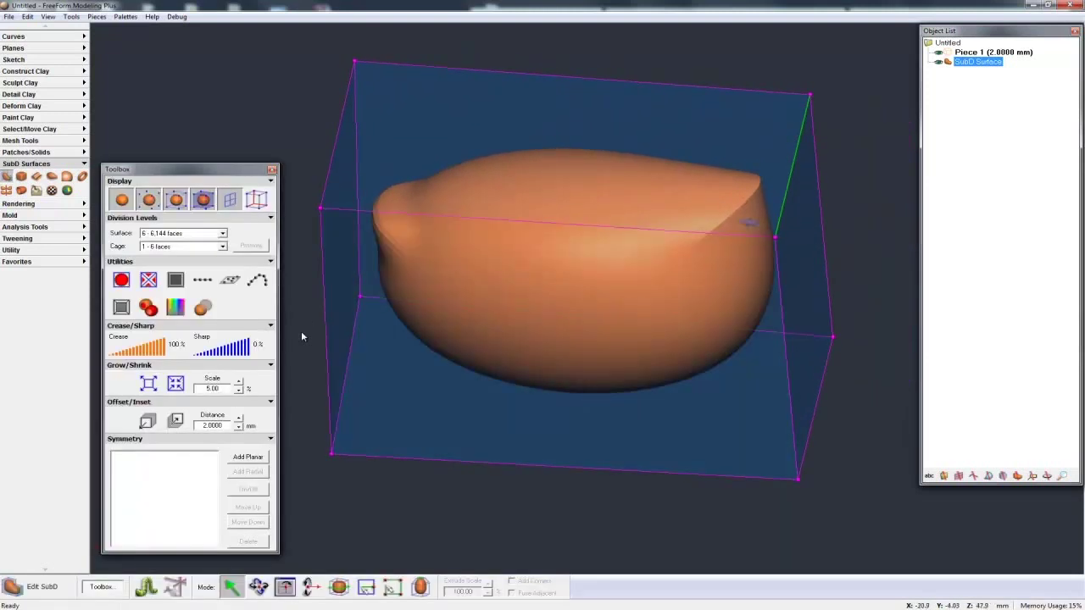
drag(165, 351, 109, 356)
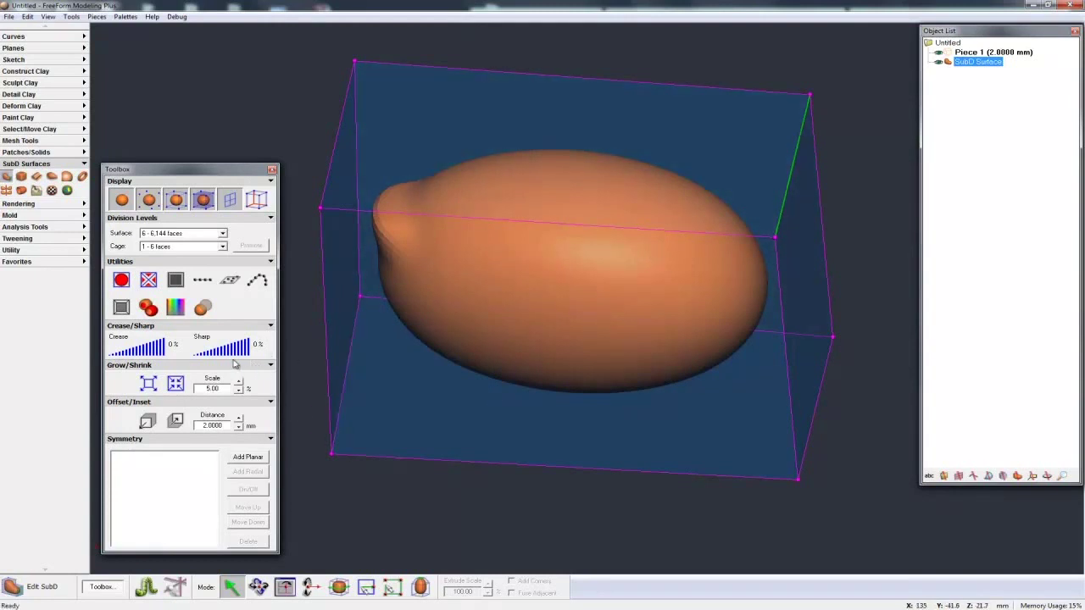
Try 100% sharpness on the same top edge, and reset its sharpness to 0%
drag(203, 356, 252, 356)
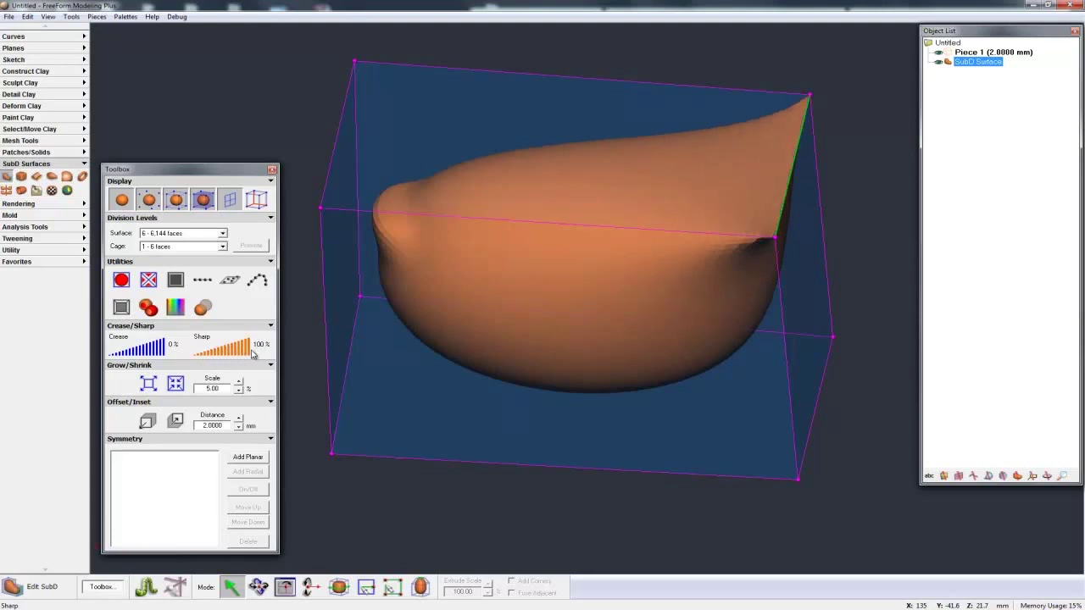
middle_drag(310, 373, 309, 373)
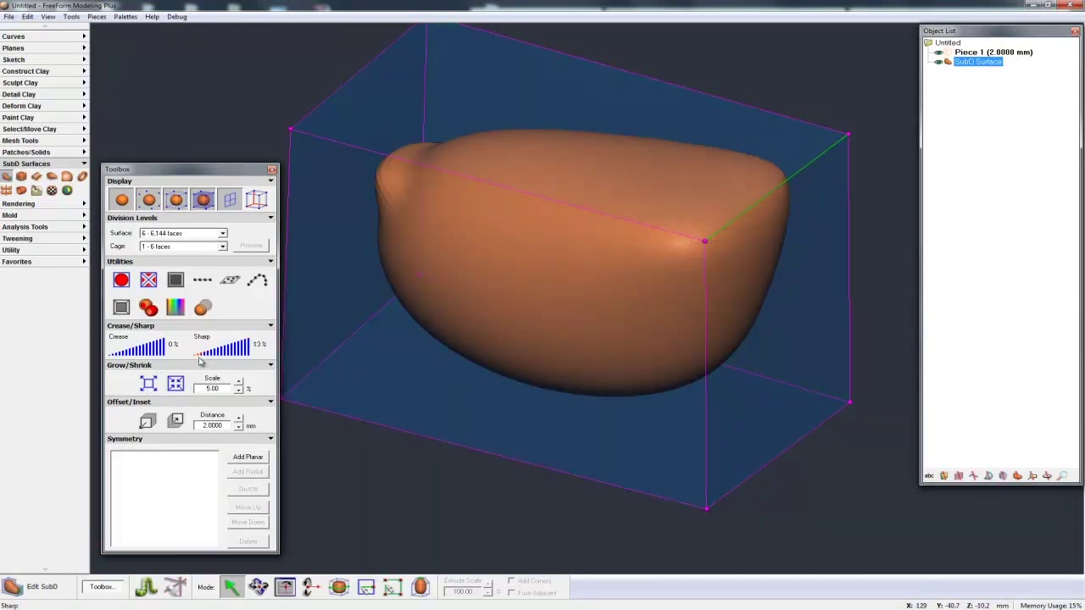
drag(200, 362, 190, 363)
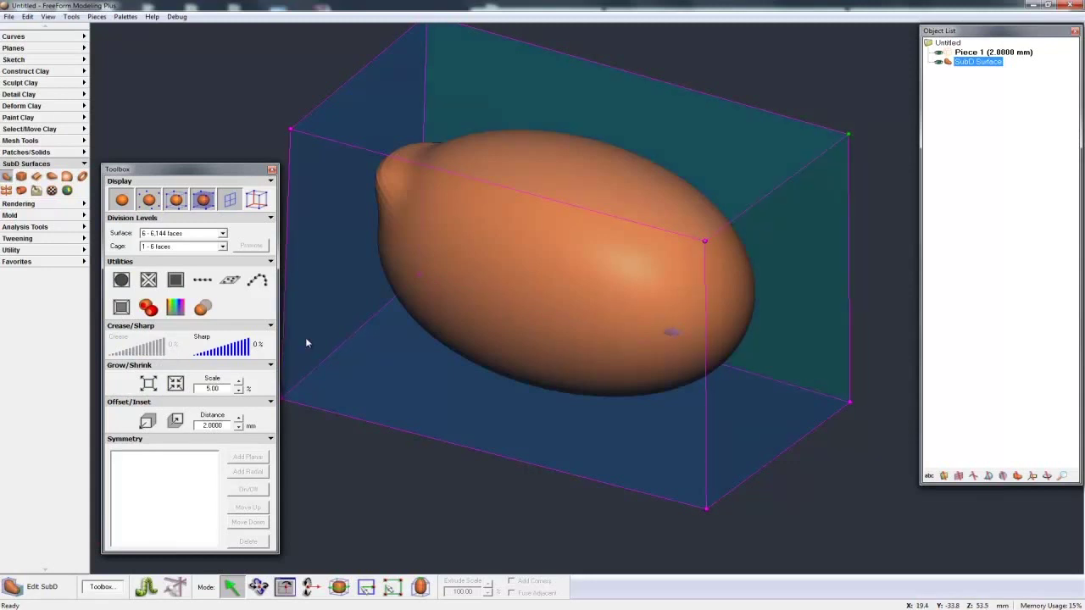
Set both the sharpness and the crease of the top edge opposite the ridge to 100%
drag(207, 360, 233, 353)
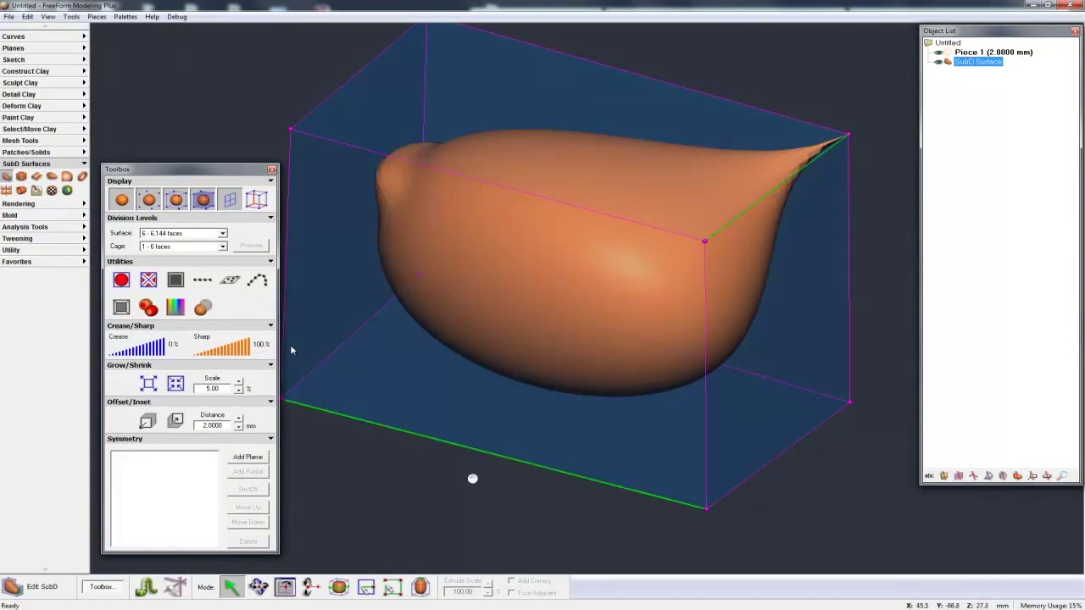
drag(128, 357, 169, 353)
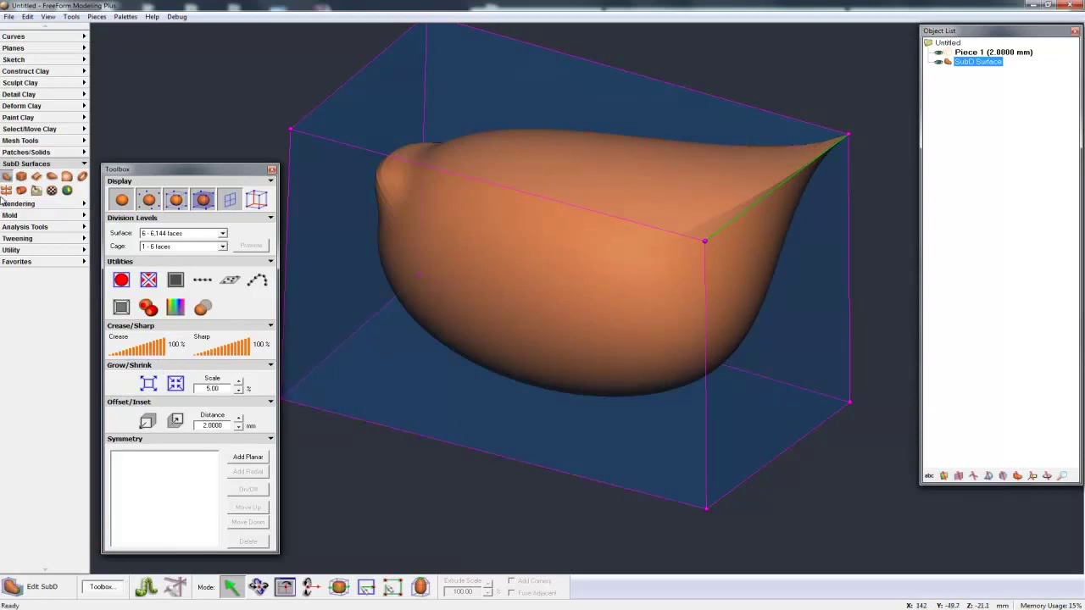
Switch to Carve with Ball and examine the sharpened surface without its cage from several angles
click(21, 84)
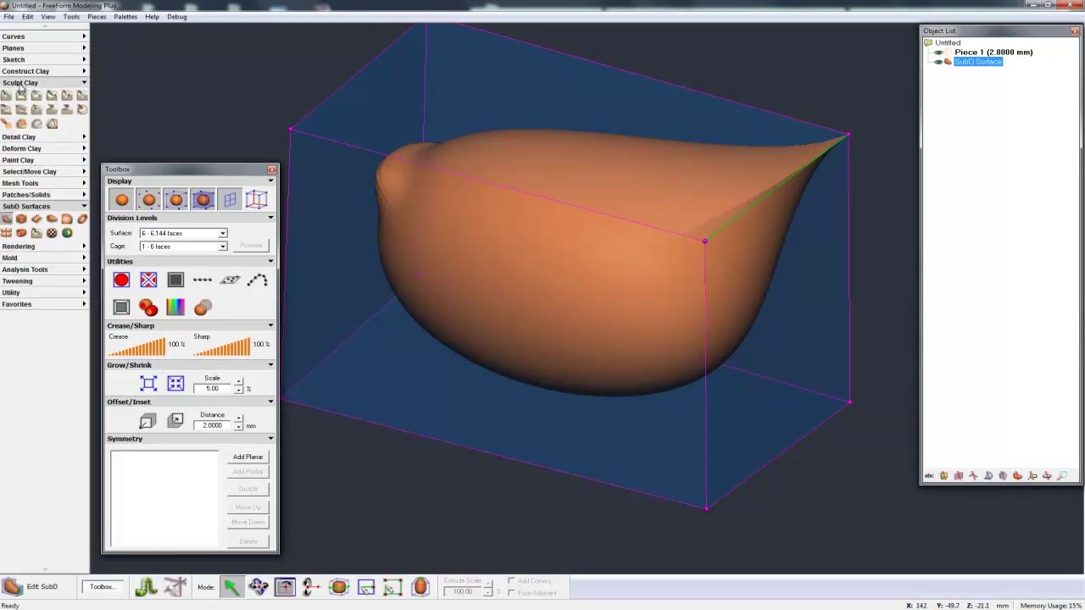
click(12, 100)
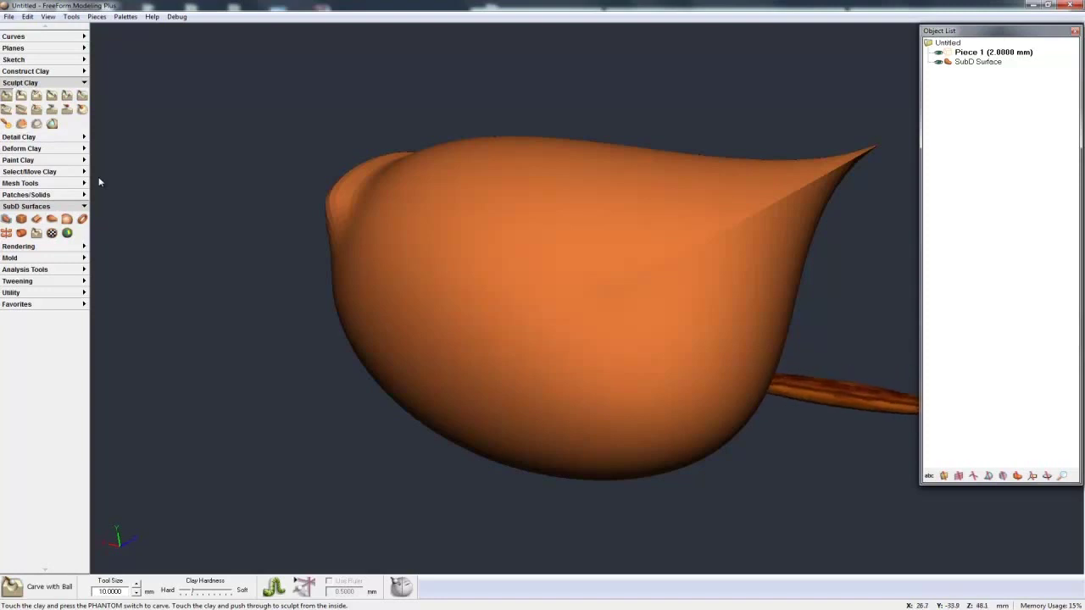
key(space)
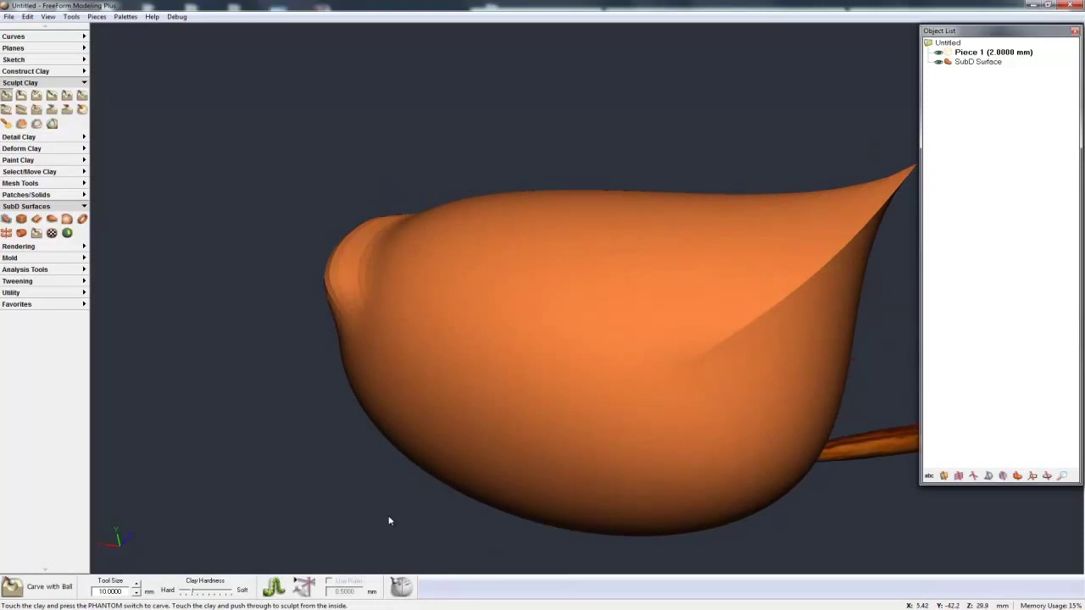
key(space)
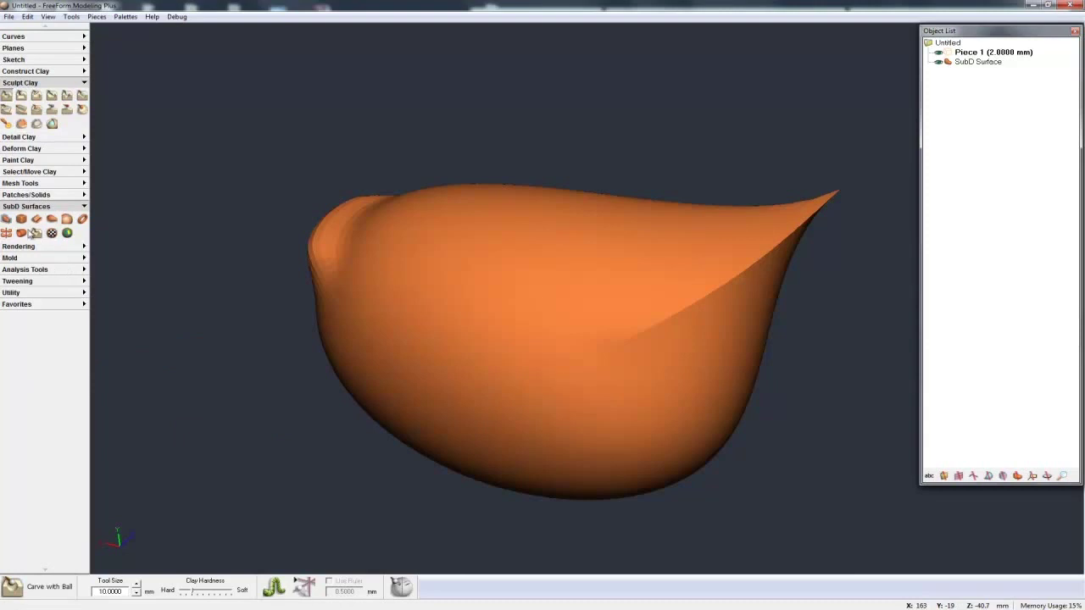
Reopen the subdivision surface for editing, set its surface division level to 8 (98,304 faces), and return to Carve with Ball
click(7, 219)
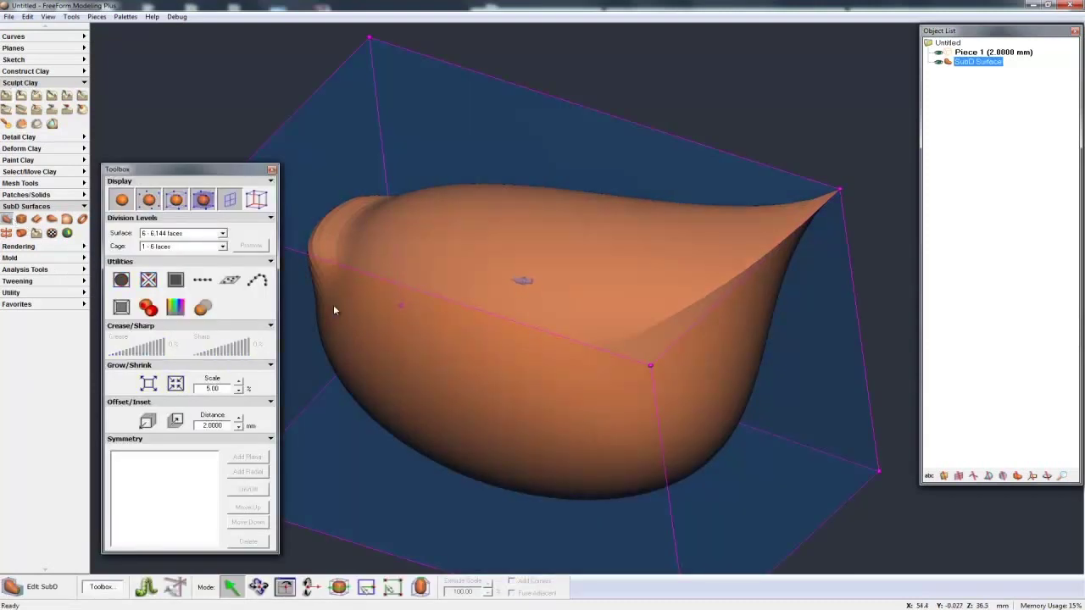
click(222, 234)
click(200, 204)
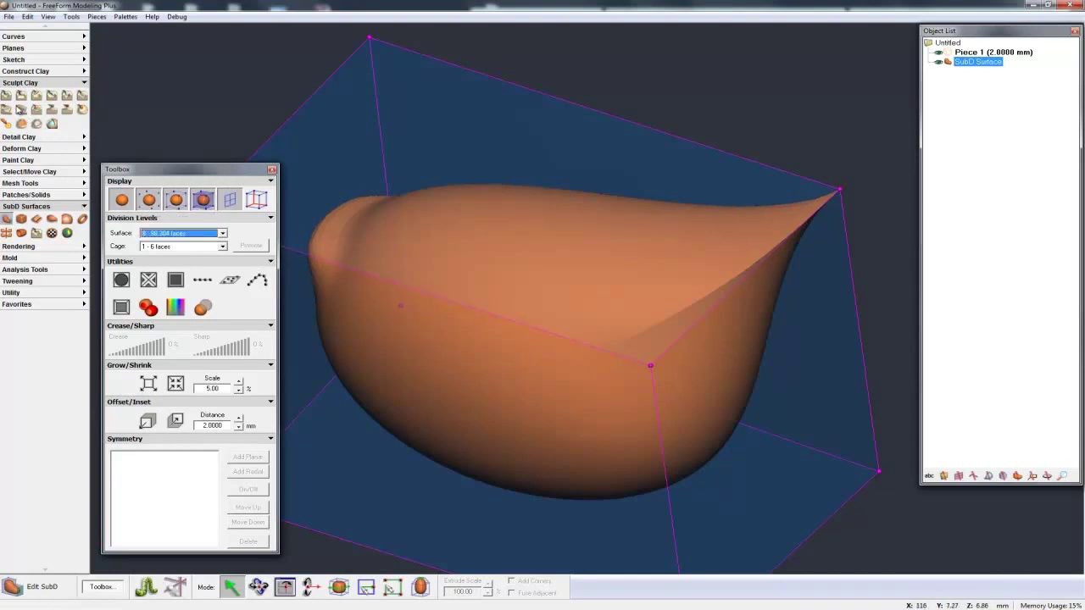
click(21, 109)
key(space)
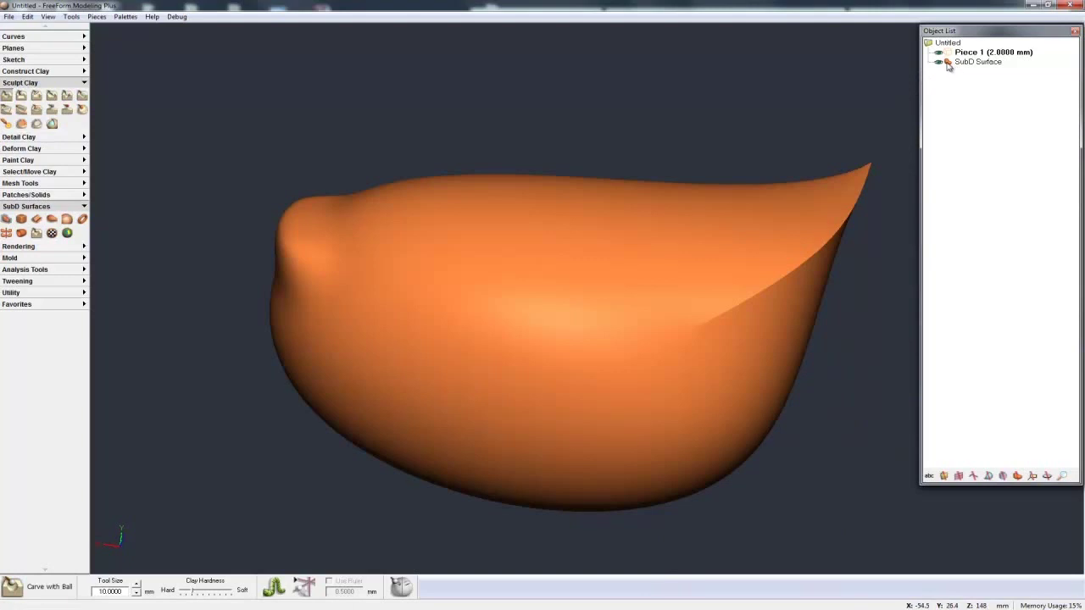
Convert the subdivision surface to a mesh at a surface resolution of 8 (98,304 faces)
right_click(948, 67)
click(992, 75)
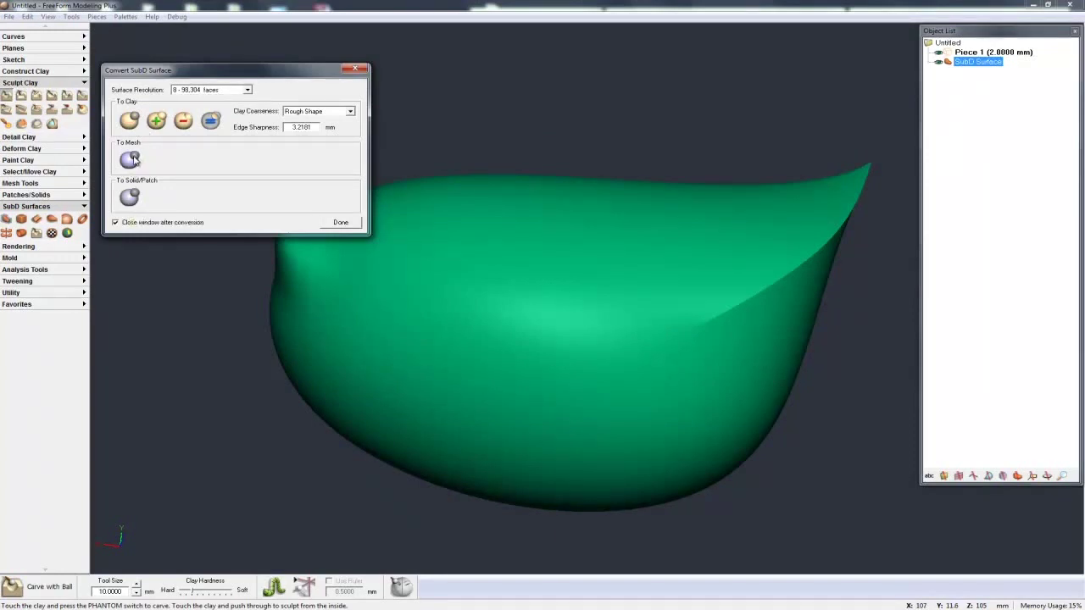
click(130, 160)
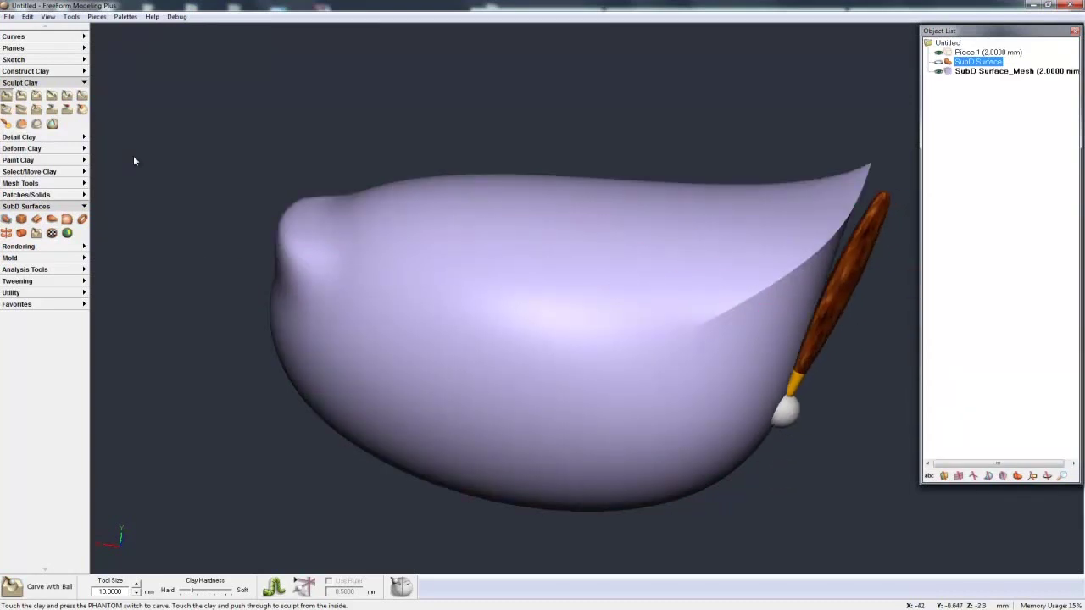
Examine the converted mesh's pointed, creased edge up close
key(space)
key(space)
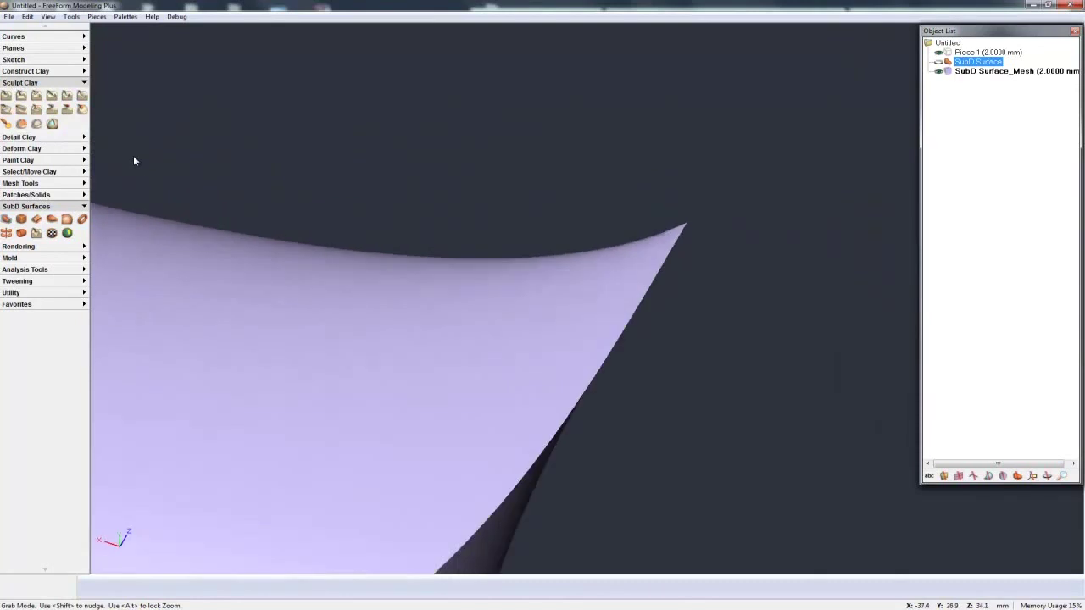
key(space)
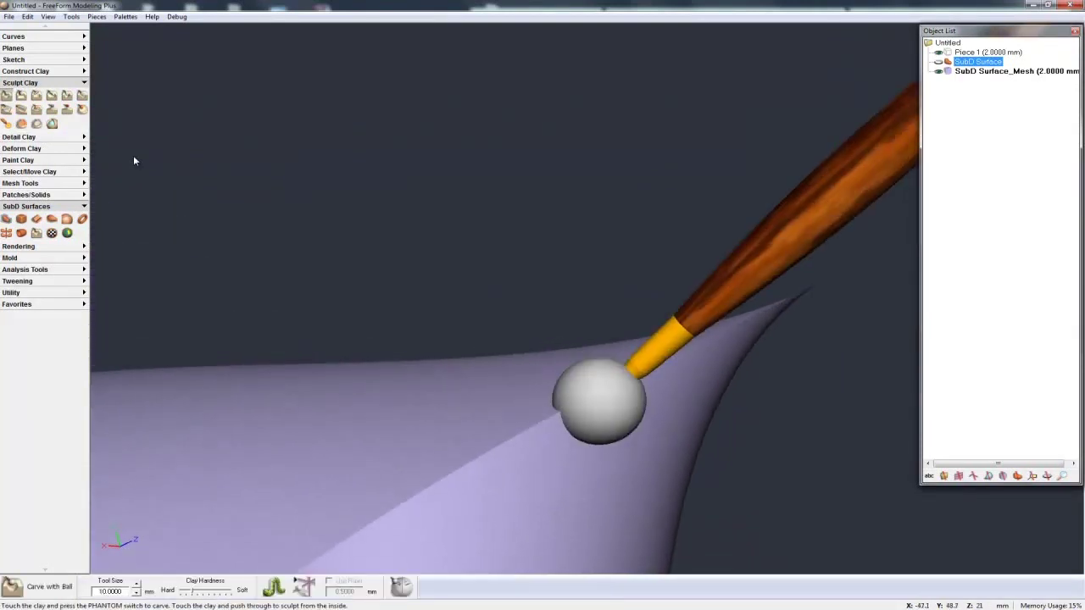
Hide the converted mesh and show the original subdivision surface again
key(space)
key(space)
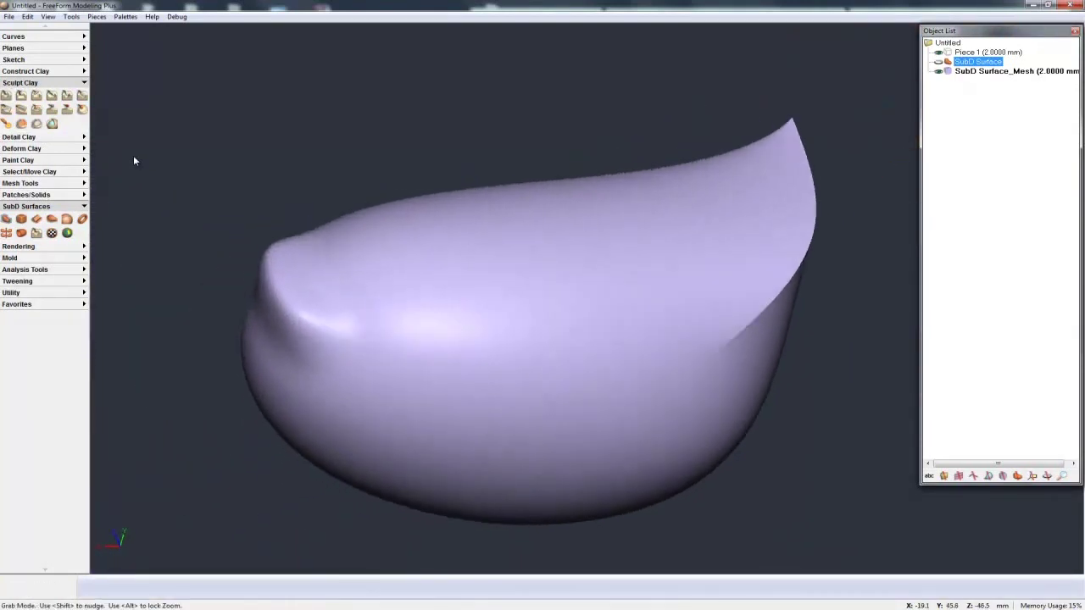
click(938, 73)
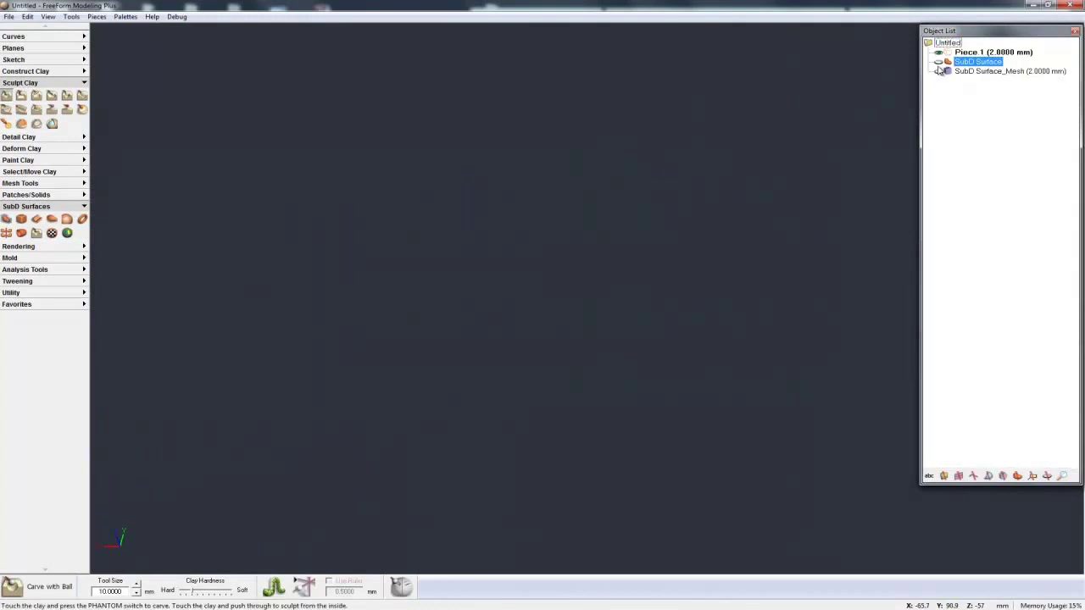
Convert the subdivision surface to a new clay piece at surface resolution 8 (98,304 faces) with clay coarseness Add Fine Detail
right_click(964, 63)
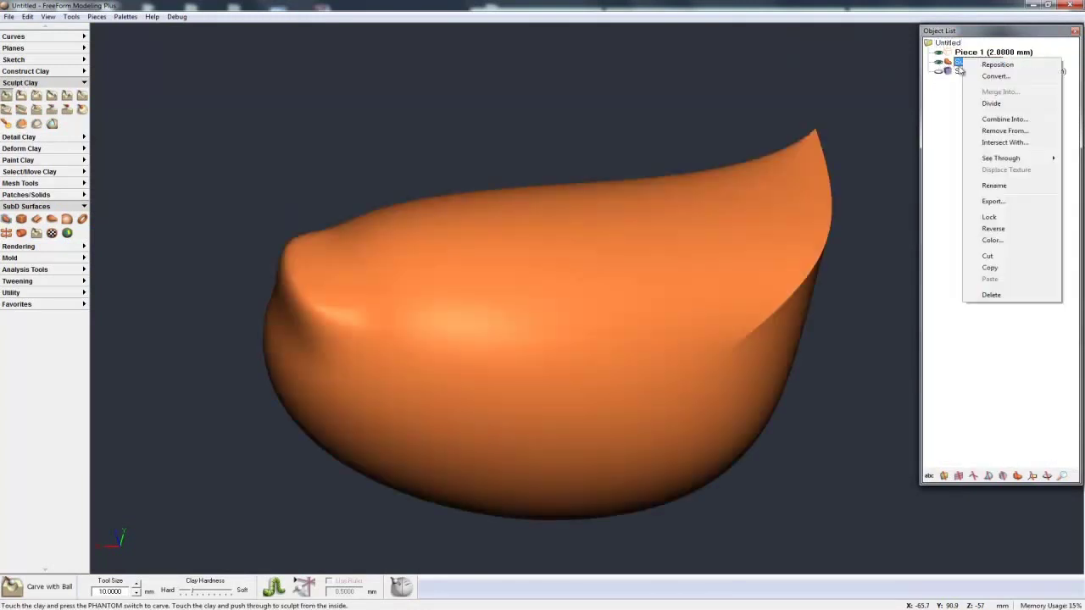
click(983, 78)
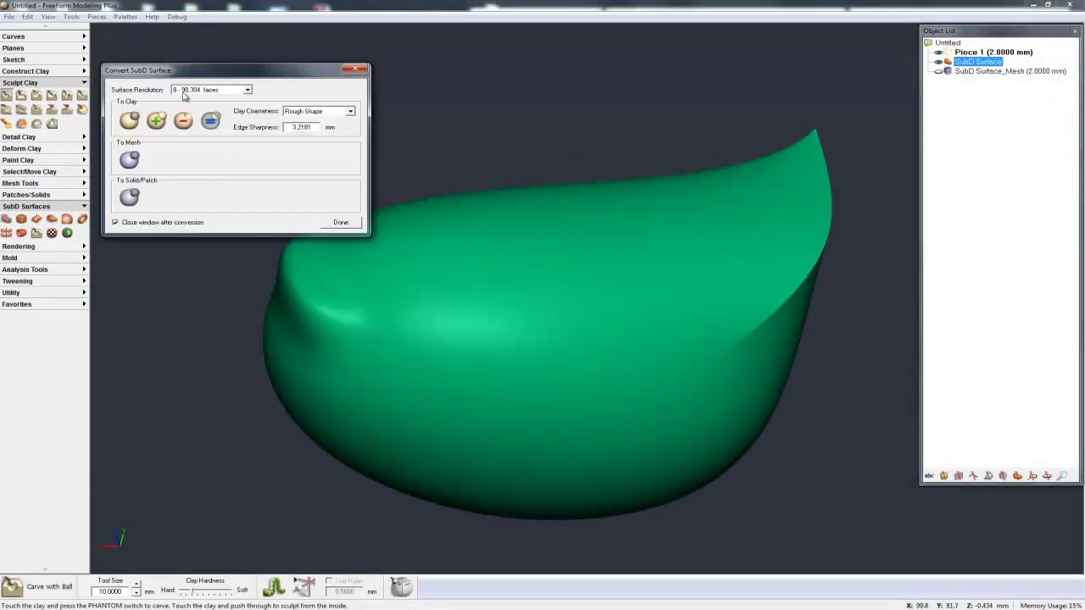
click(351, 116)
click(315, 142)
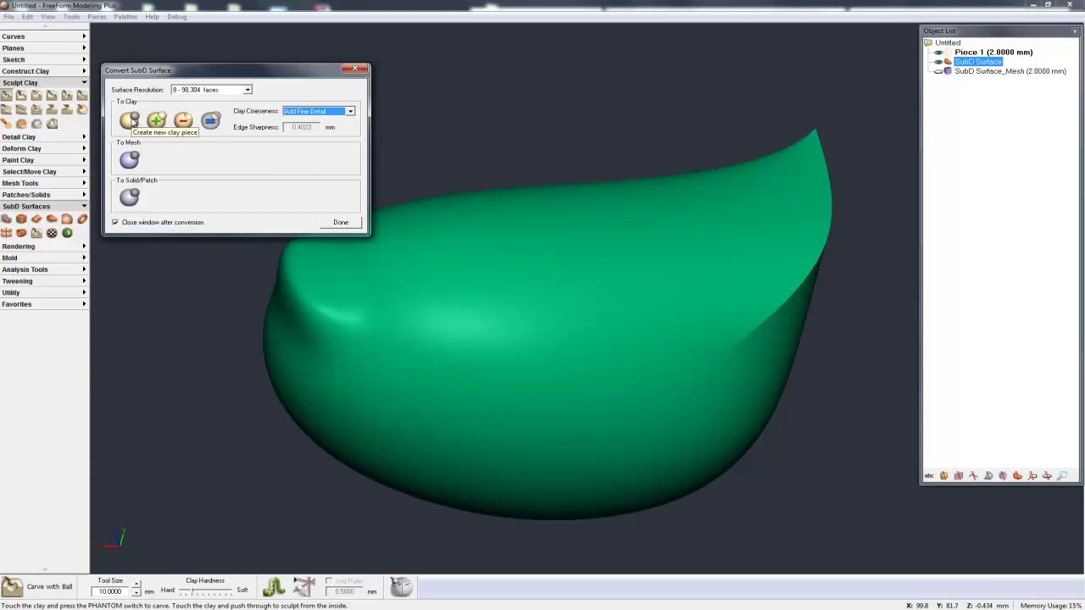
click(129, 120)
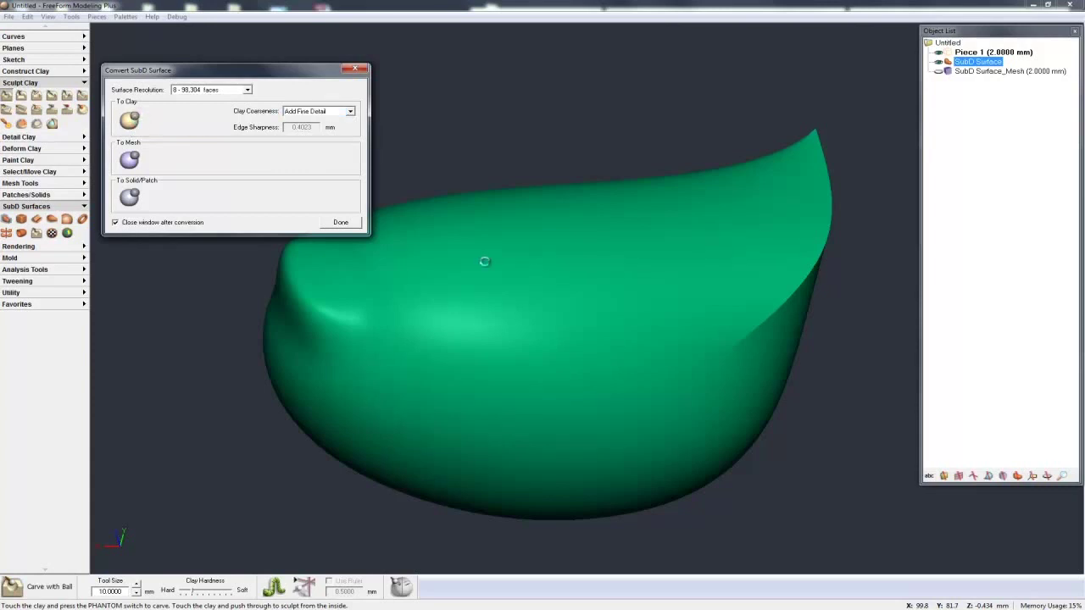
Smooth the new clay piece's sharp edge by applying Smooth Area to the piece
key(space)
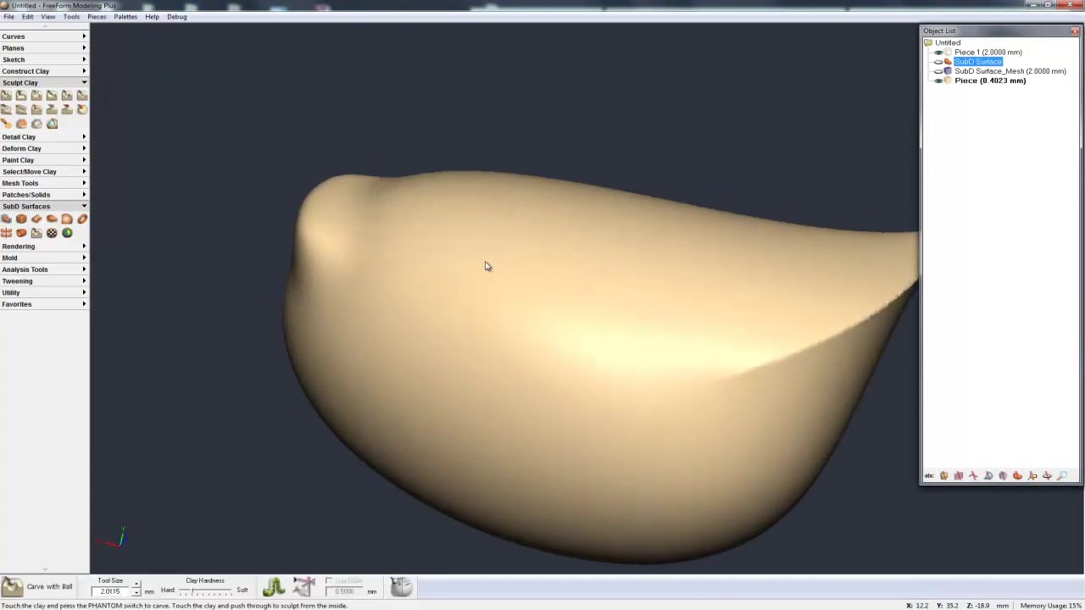
key(space)
key(space)
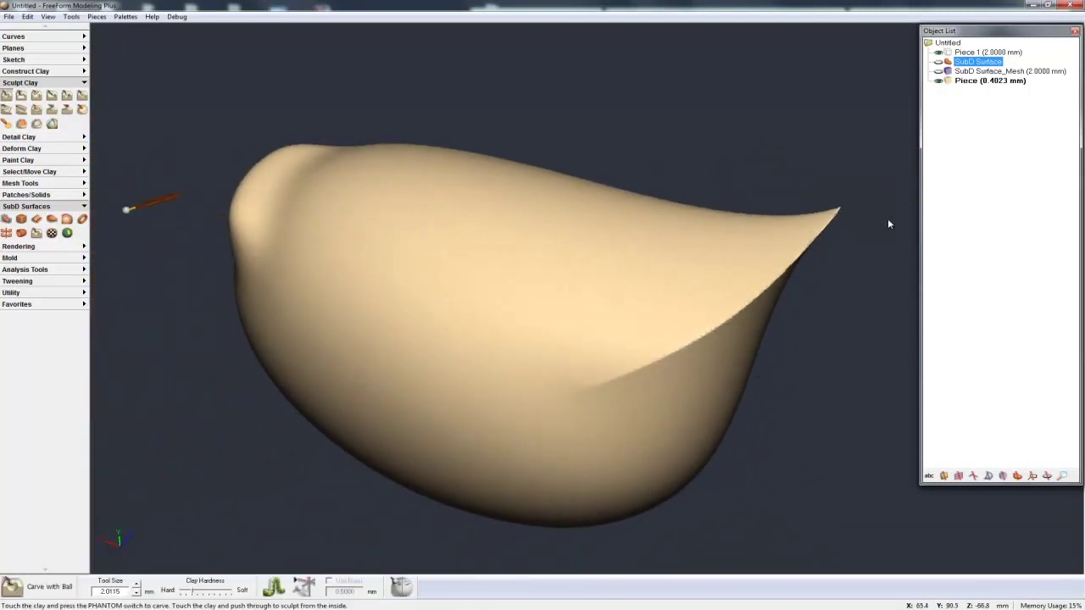
click(21, 123)
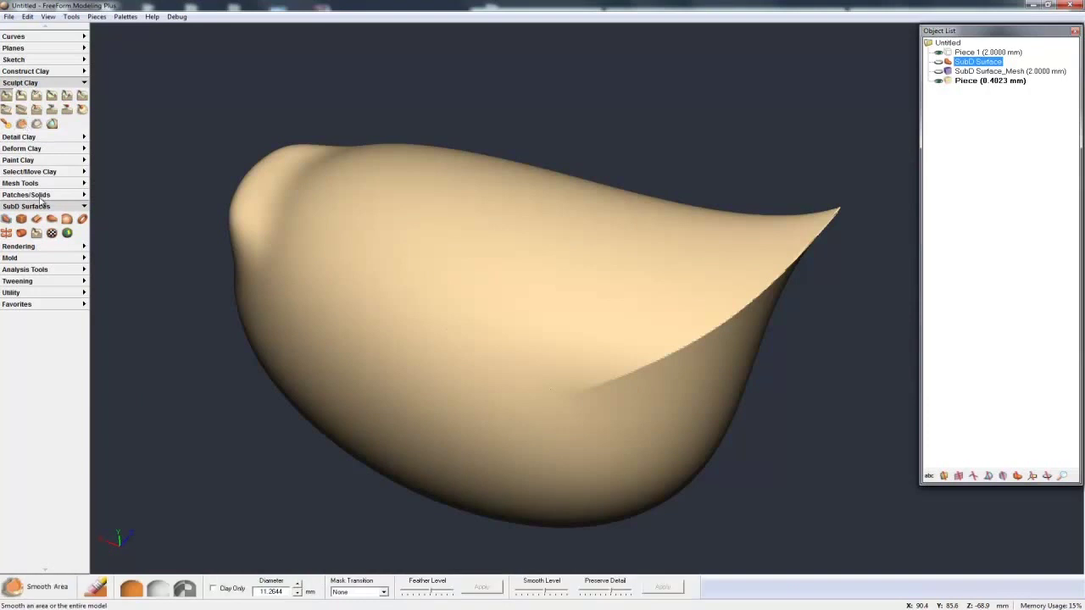
click(157, 588)
click(662, 587)
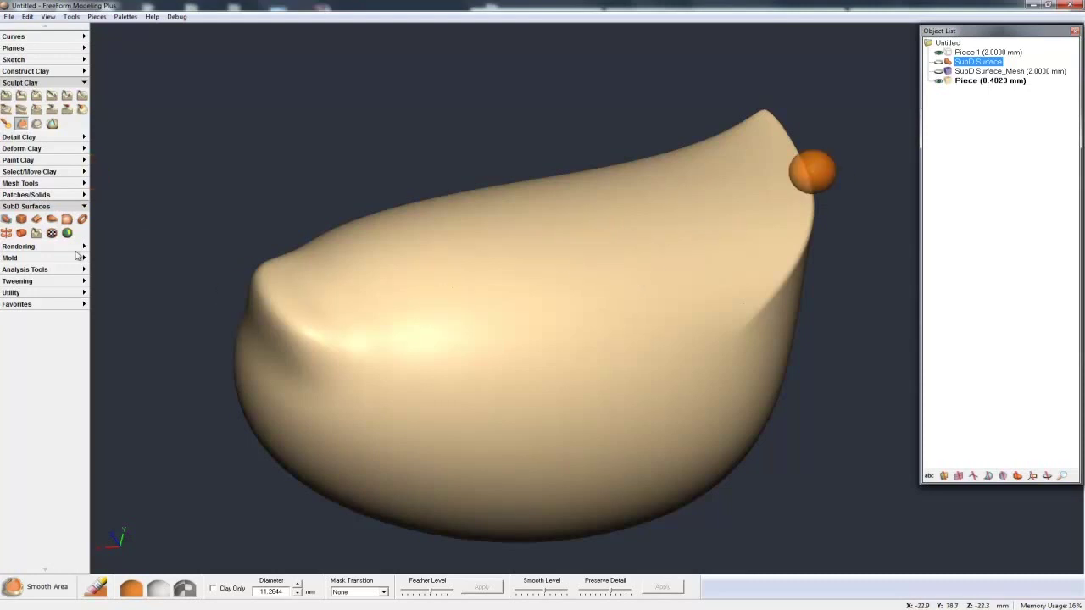
Redisplay the subdivision surface in place of the clay piece and convert it to a new solid at surface resolution 8 (98,304 faces)
click(940, 81)
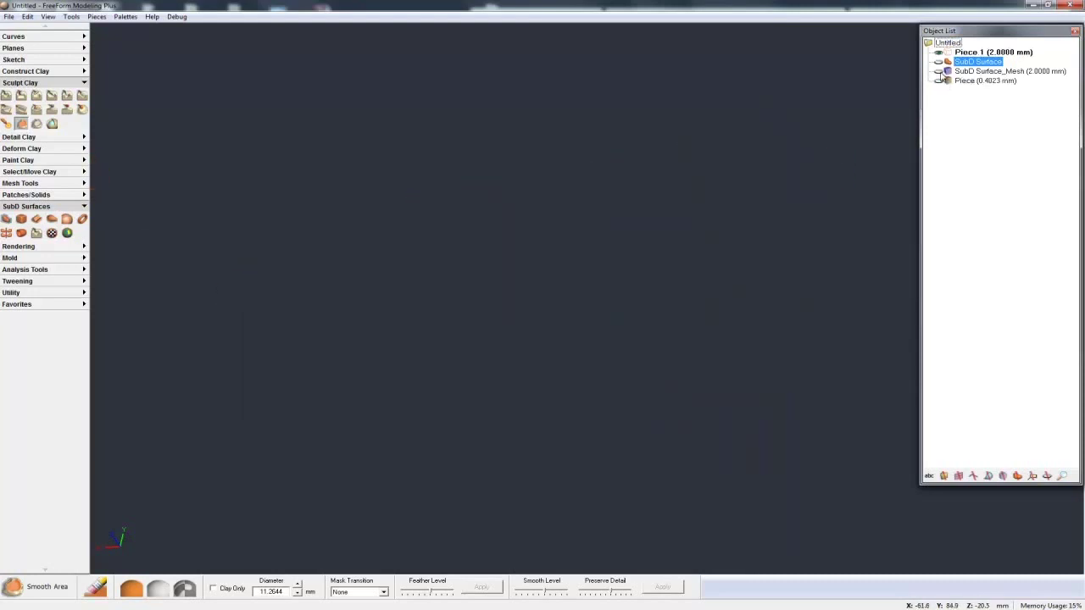
click(938, 63)
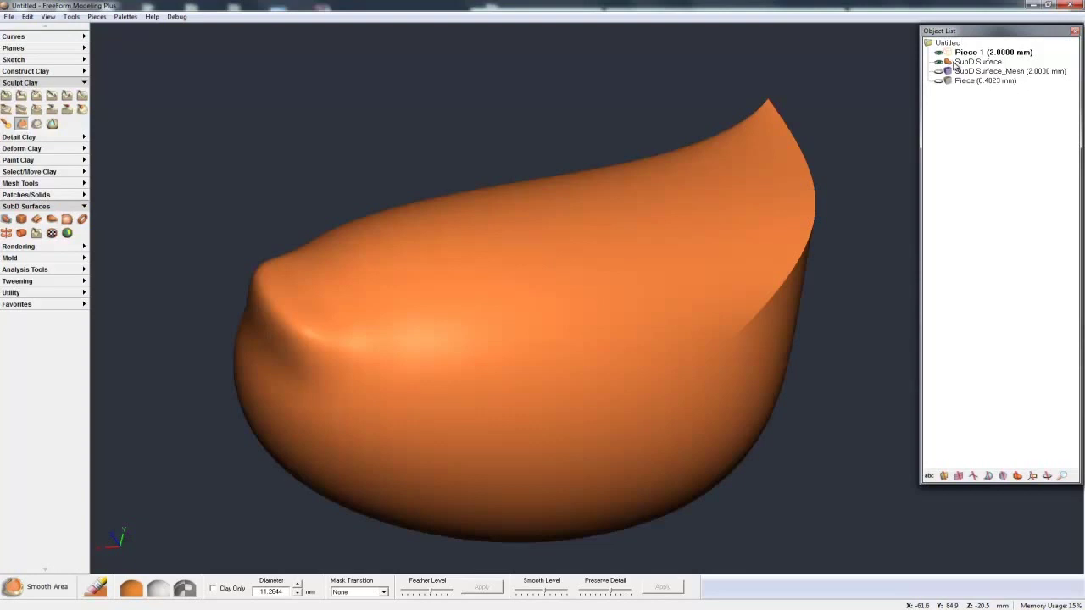
right_click(956, 64)
click(989, 85)
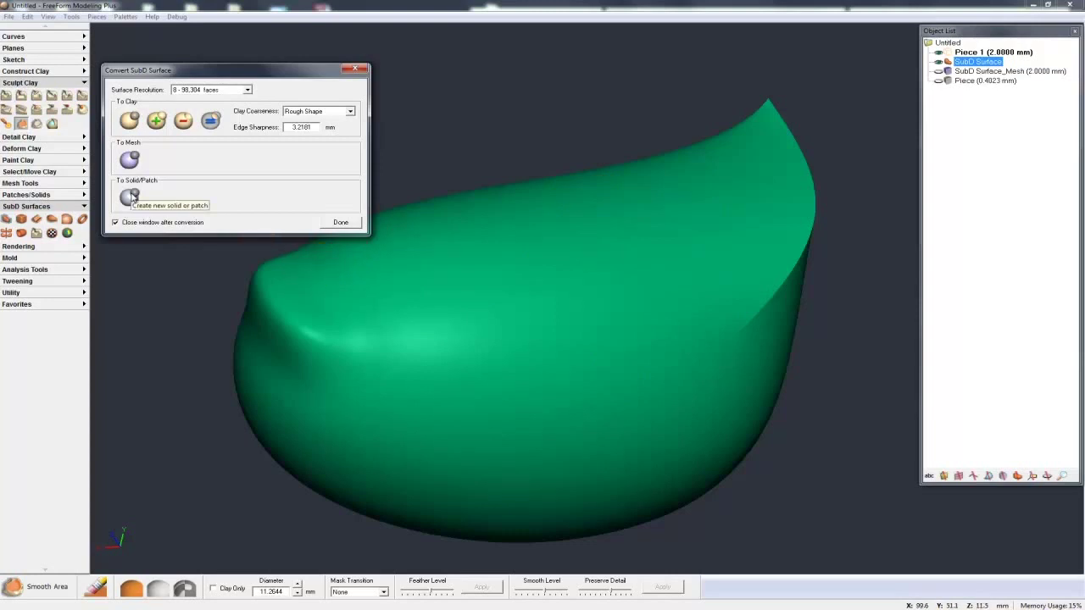
click(130, 197)
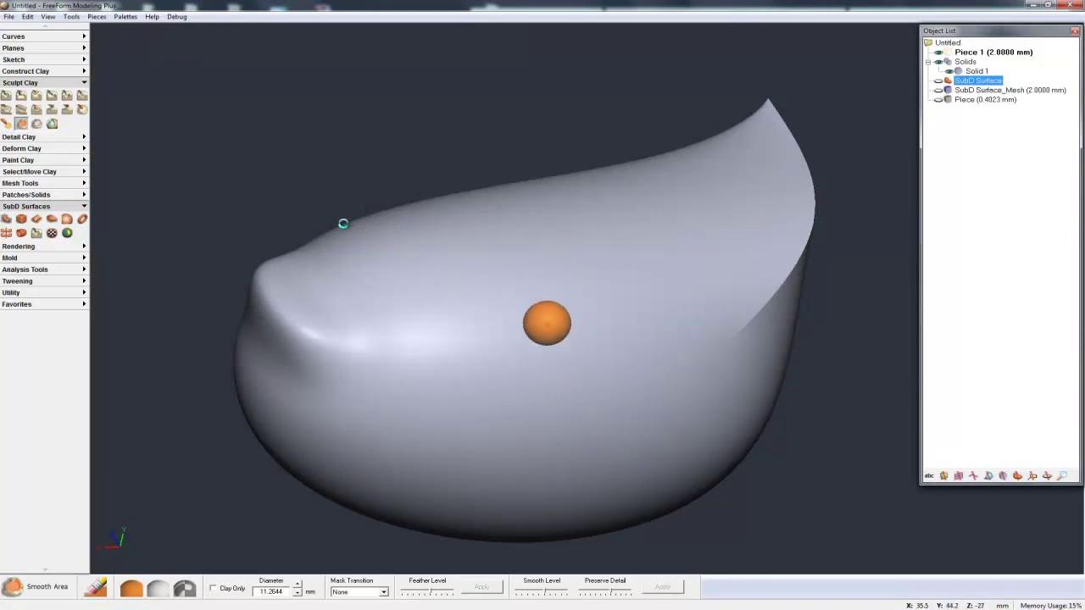
Use the Select tool from the patch and solid tools to pick individual faces of the new solid and examine their boundaries from several sides
key(space)
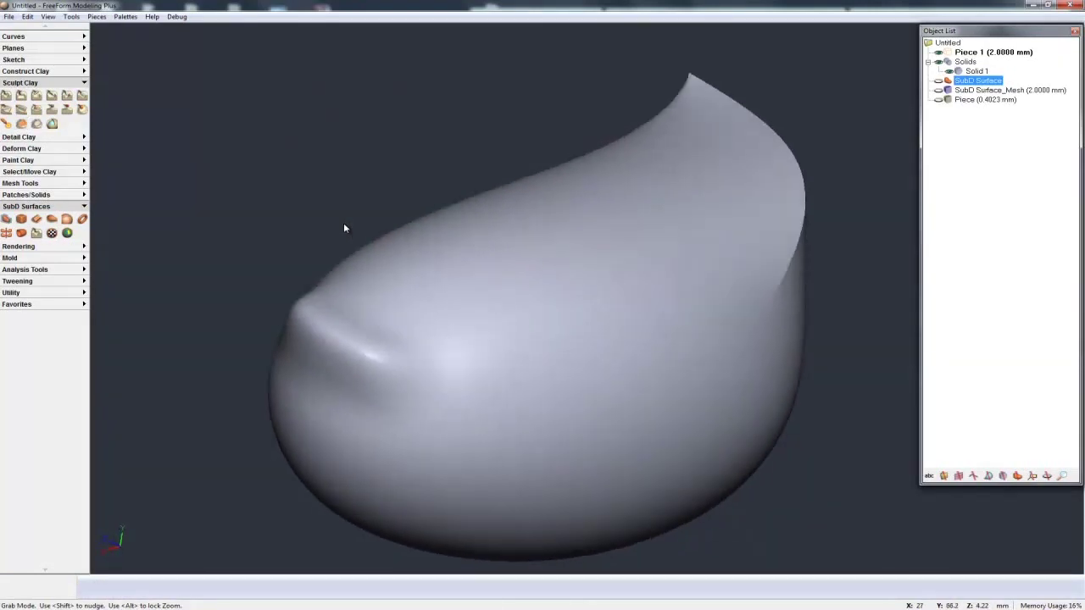
click(31, 196)
click(6, 207)
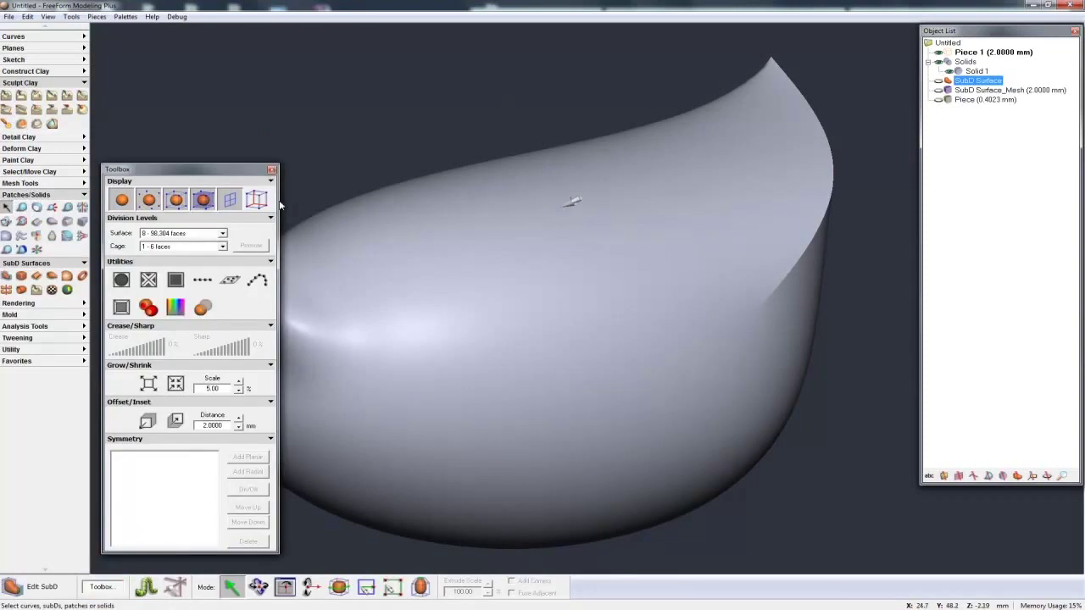
click(977, 116)
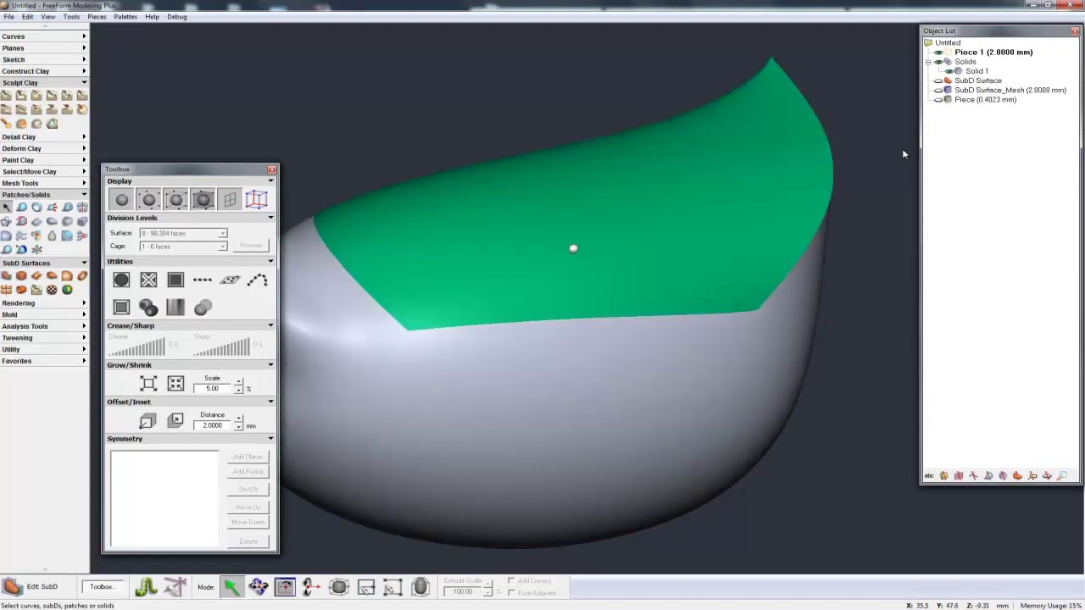
middle_drag(741, 416, 637, 365)
middle_drag(712, 398, 482, 398)
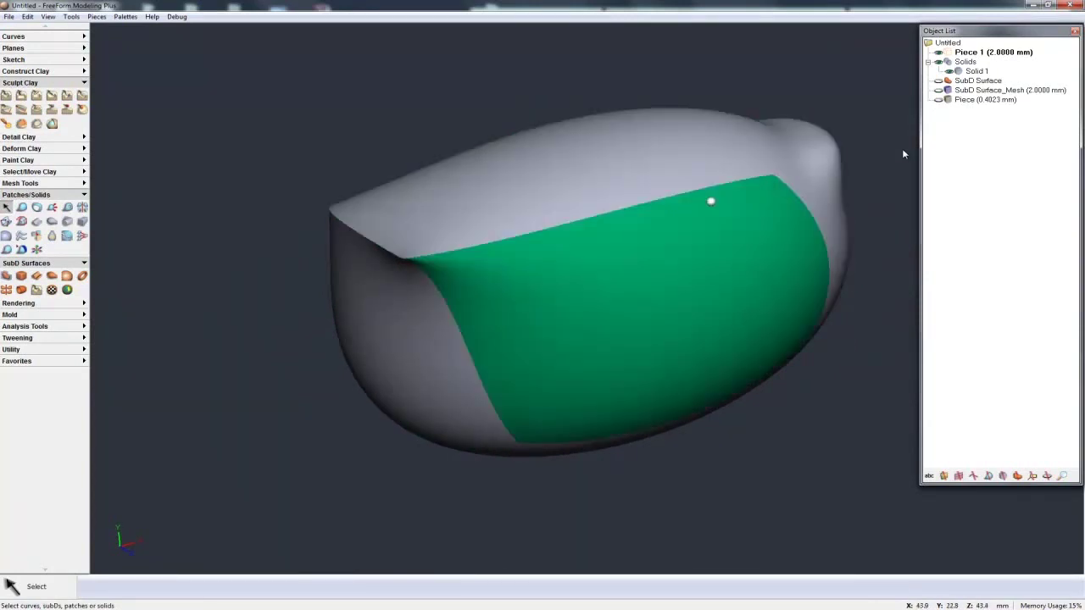
middle_drag(601, 405, 677, 392)
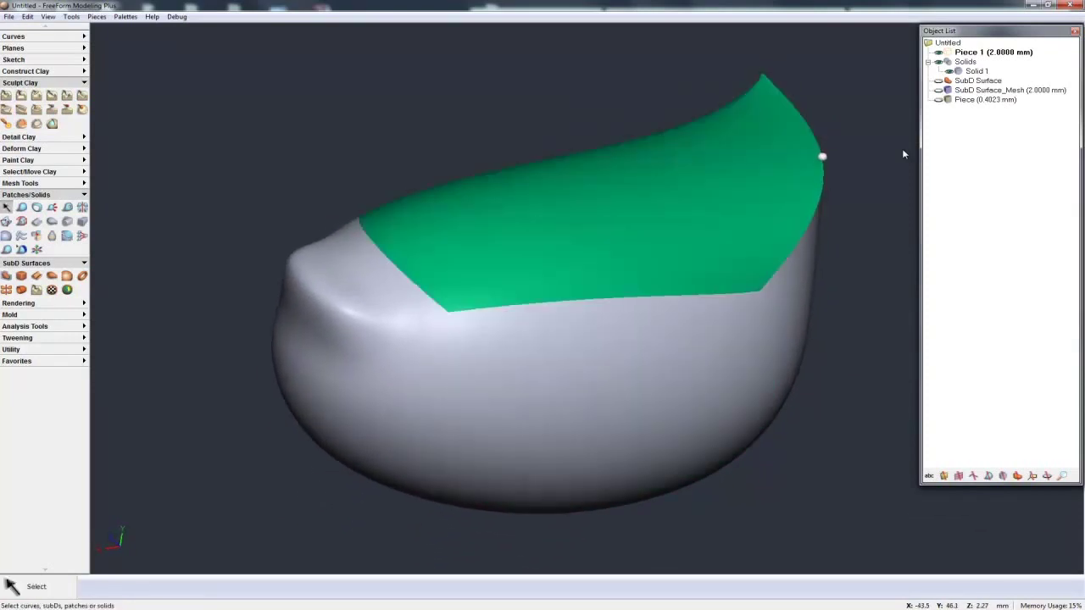
Hide the solid and show the subdivision surface in its place
click(949, 72)
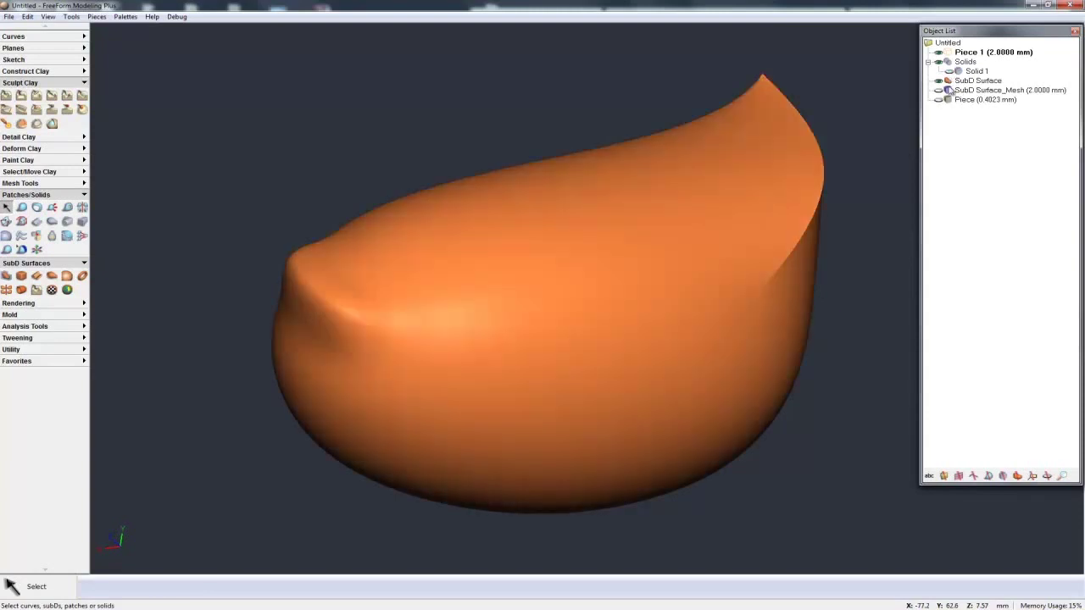
middle_drag(678, 390, 655, 363)
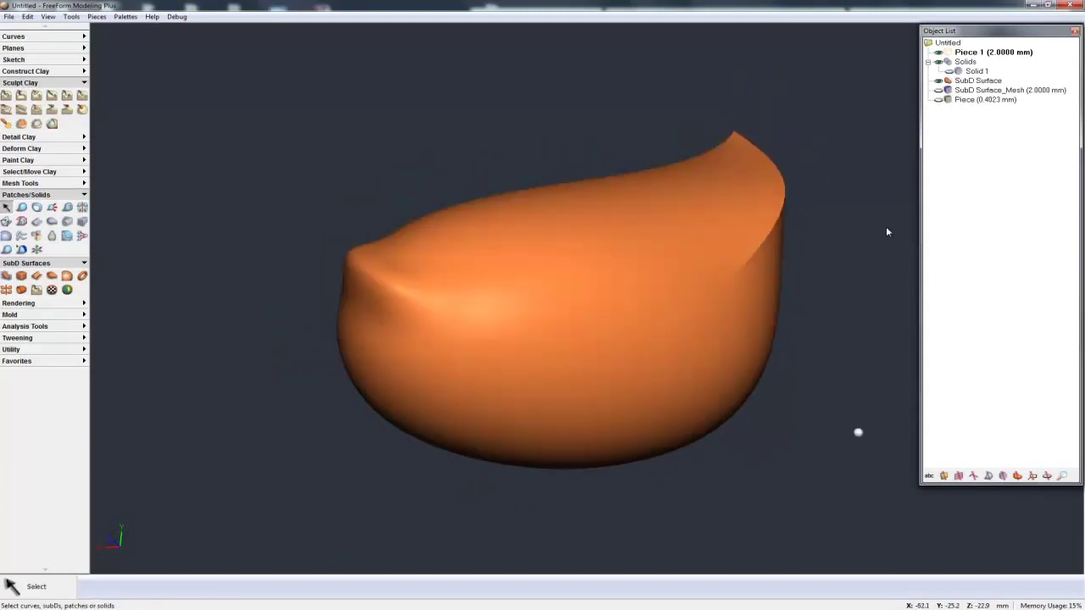